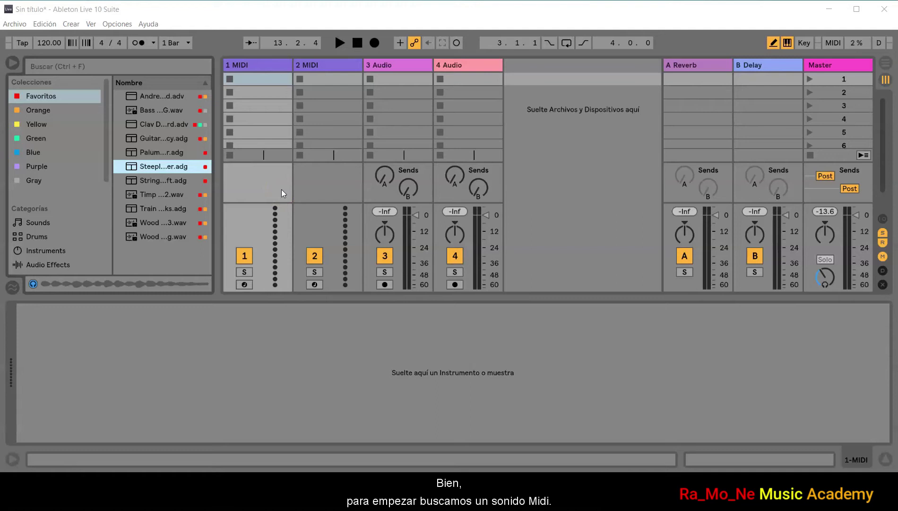
- Audition the favourite instrument presets and load Guitar Palm Legacy onto the first MIDI track
{"action": "left_click", "coordinate": [163, 180]}
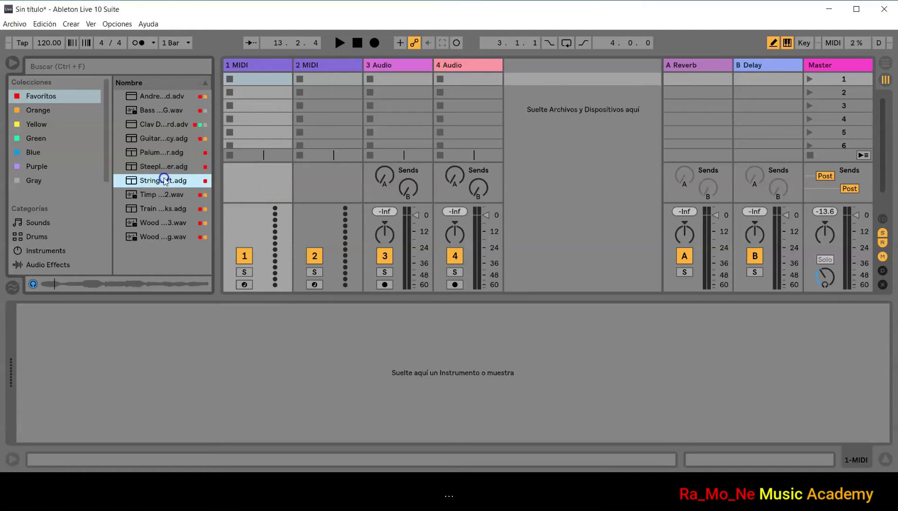
{"action": "left_click", "coordinate": [164, 168]}
{"action": "left_click", "coordinate": [159, 150]}
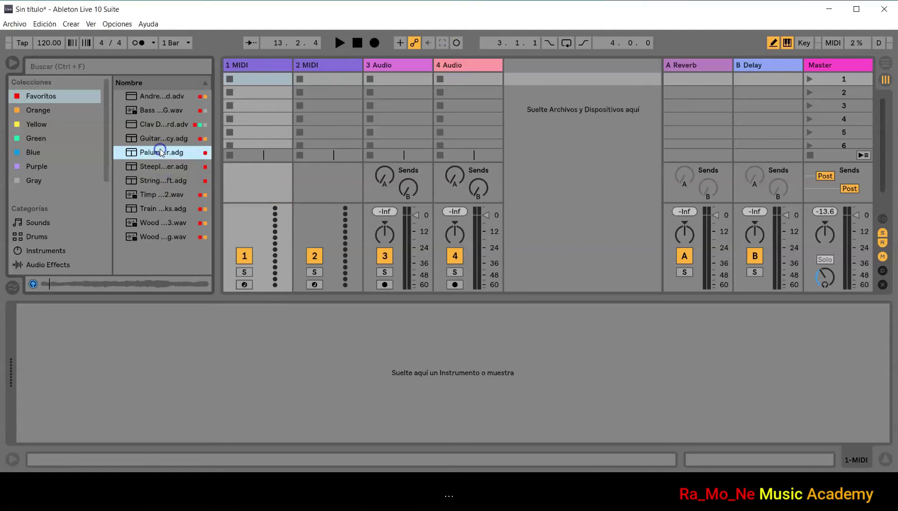
{"action": "left_click", "coordinate": [161, 138]}
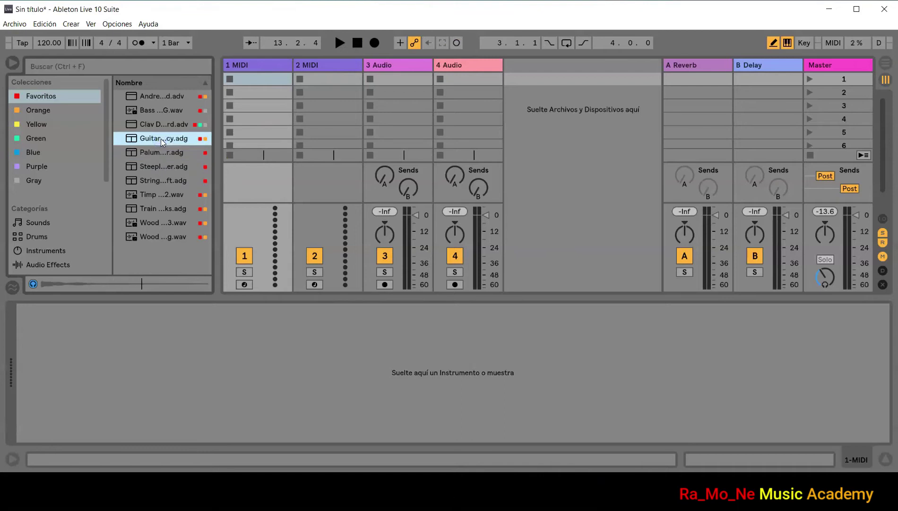
{"action": "left_click_drag", "start_coordinate": [161, 138], "coordinate": [251, 77]}
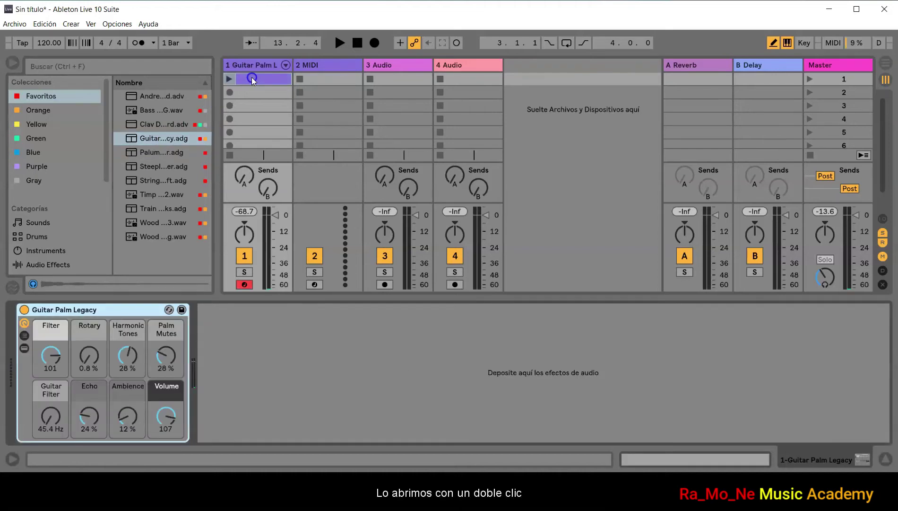
- Open an empty MIDI clip in the guitar track's first slot and enlarge its piano roll editor
{"action": "double_click", "coordinate": [252, 79]}
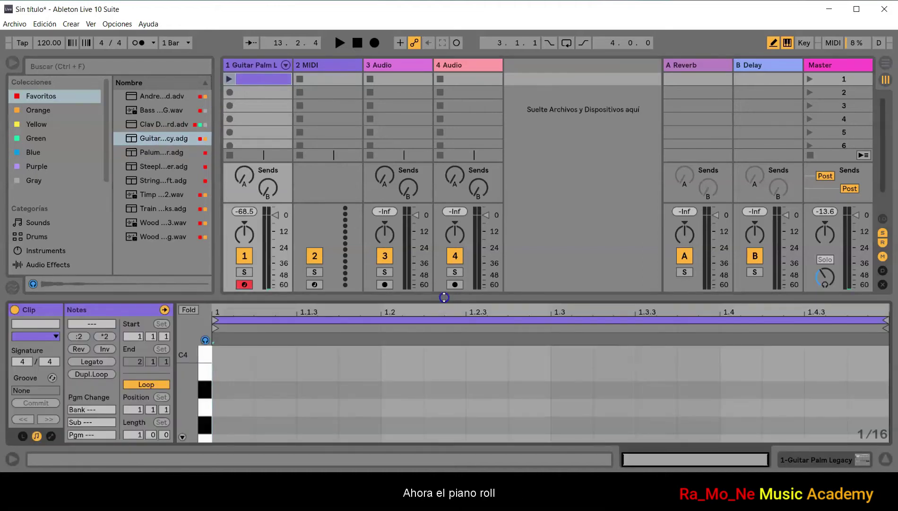
{"action": "mouse_move", "coordinate": [444, 297]}
{"action": "left_mouse_down"}
{"action": "mouse_move", "coordinate": [457, 190]}
{"action": "mouse_move", "coordinate": [457, 232]}
{"action": "mouse_move", "coordinate": [459, 222]}
{"action": "left_mouse_up"}
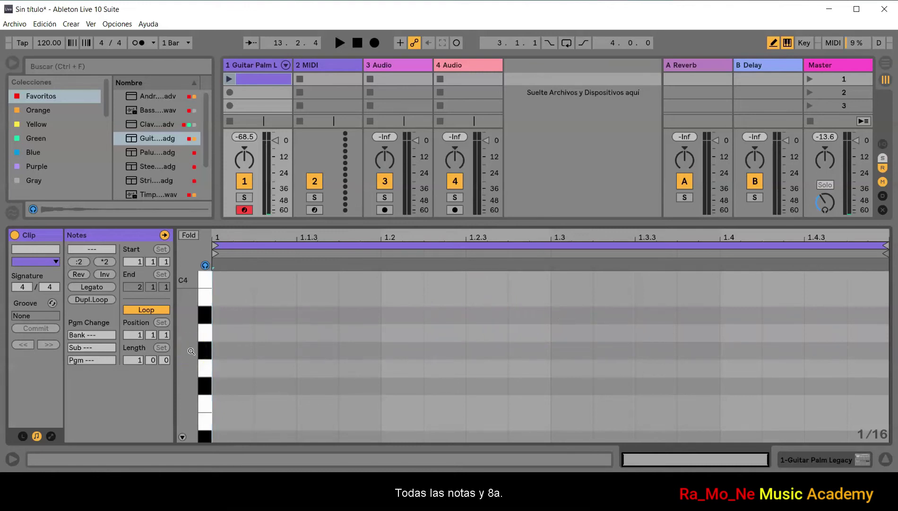
{"action": "left_click_drag", "start_coordinate": [191, 351], "coordinate": [191, 347]}
{"action": "scroll", "coordinate": [191, 347], "scroll_direction": "up", "scroll_amount": 15}
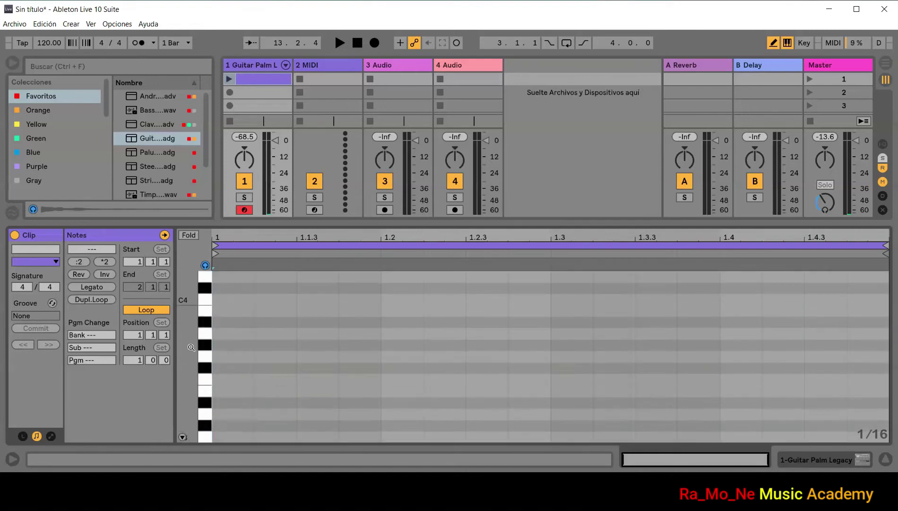
- Test the piano roll's note preview by switching it off and on and sounding several piano keys
{"action": "left_click", "coordinate": [207, 266]}
{"action": "left_click", "coordinate": [207, 265]}
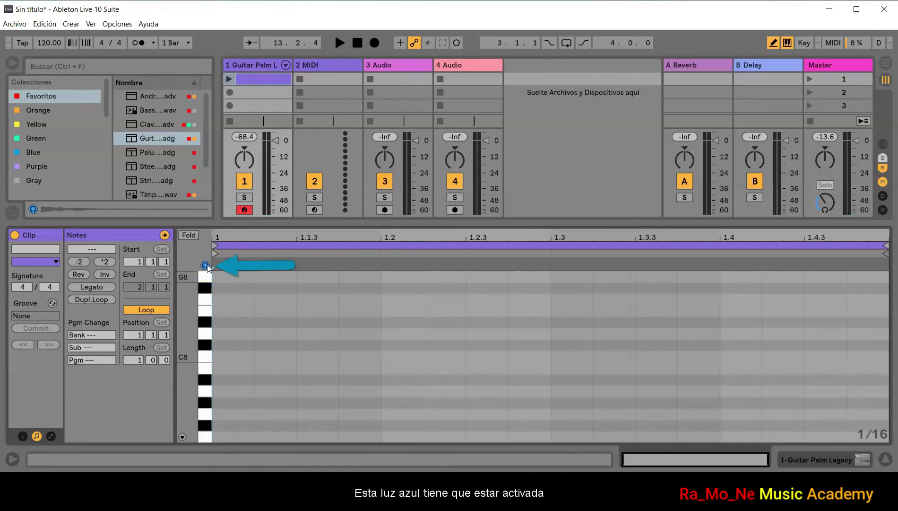
{"action": "left_click", "coordinate": [204, 309]}
{"action": "left_click", "coordinate": [206, 266]}
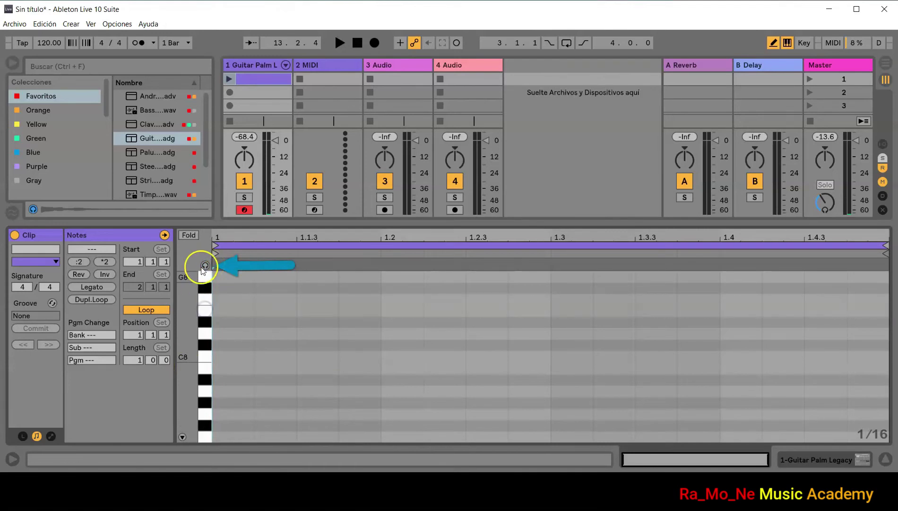
{"action": "scroll", "coordinate": [206, 321], "scroll_direction": "down", "scroll_amount": 8}
{"action": "left_click", "coordinate": [202, 357]}
{"action": "left_click", "coordinate": [202, 347]}
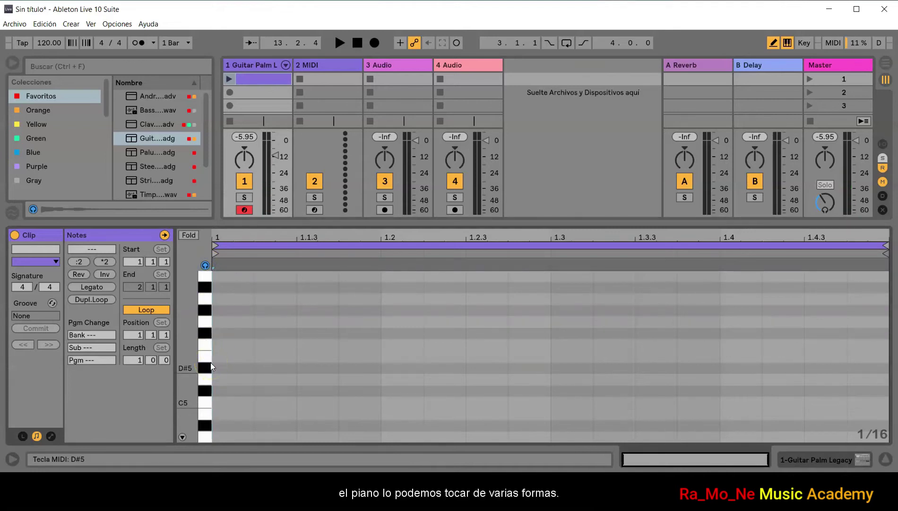
- Audition several notes around B3 and C4 directly on the piano roll's keys
{"action": "scroll", "coordinate": [210, 362], "scroll_direction": "down", "scroll_amount": 5}
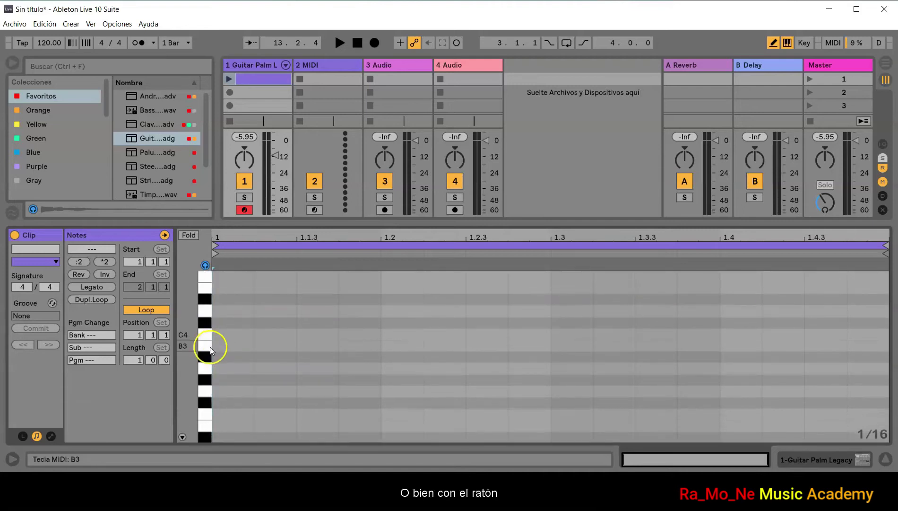
{"action": "left_click", "coordinate": [210, 347]}
{"action": "left_click", "coordinate": [207, 312]}
{"action": "left_click_drag", "start_coordinate": [206, 289], "coordinate": [207, 341]}
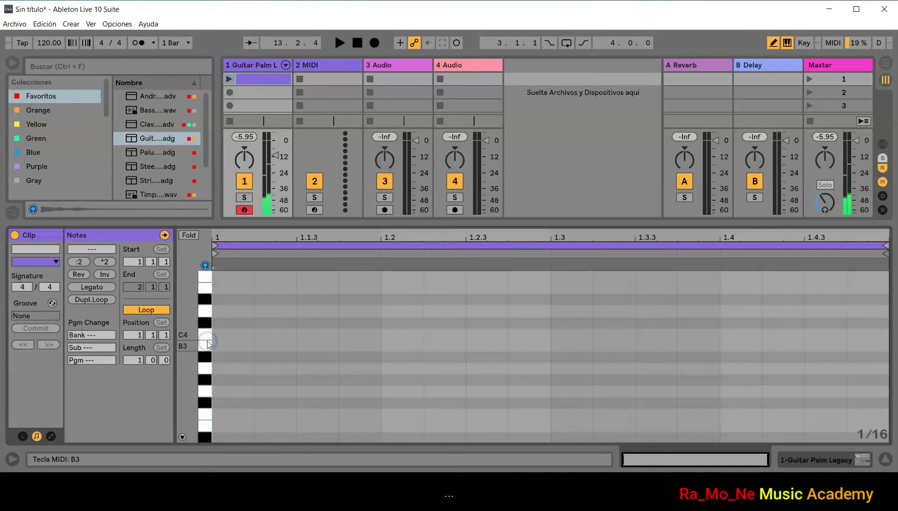
{"action": "left_click", "coordinate": [215, 337]}
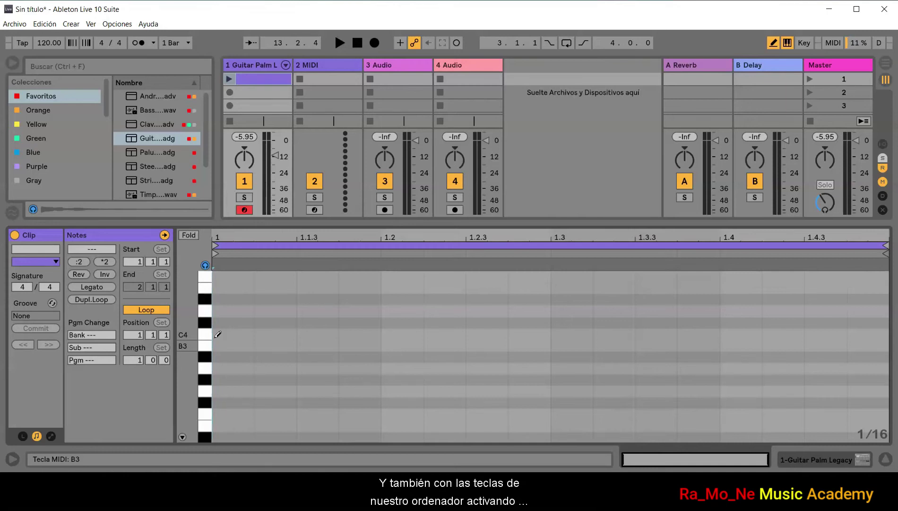
- Activate the computer MIDI keyboard and play C3 repeatedly with the guitar instrument
{"action": "left_click", "coordinate": [787, 43]}
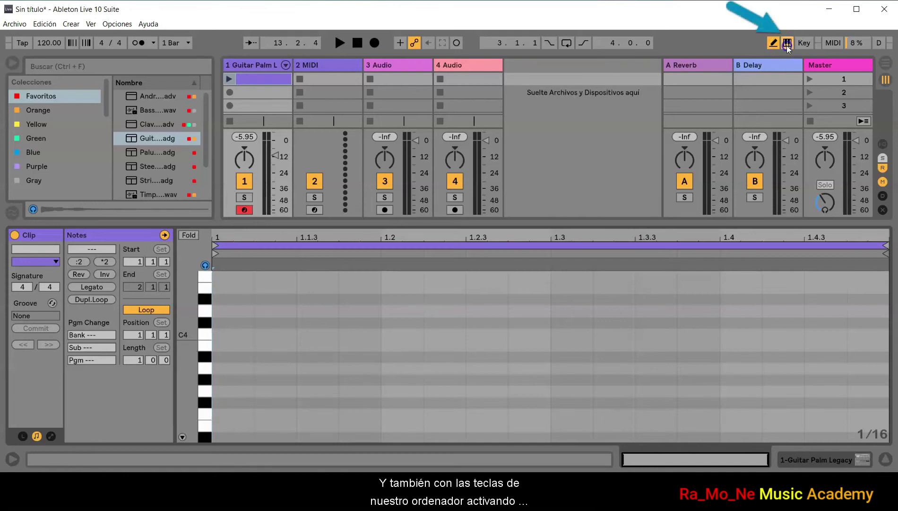
{"action": "left_click", "coordinate": [787, 45]}
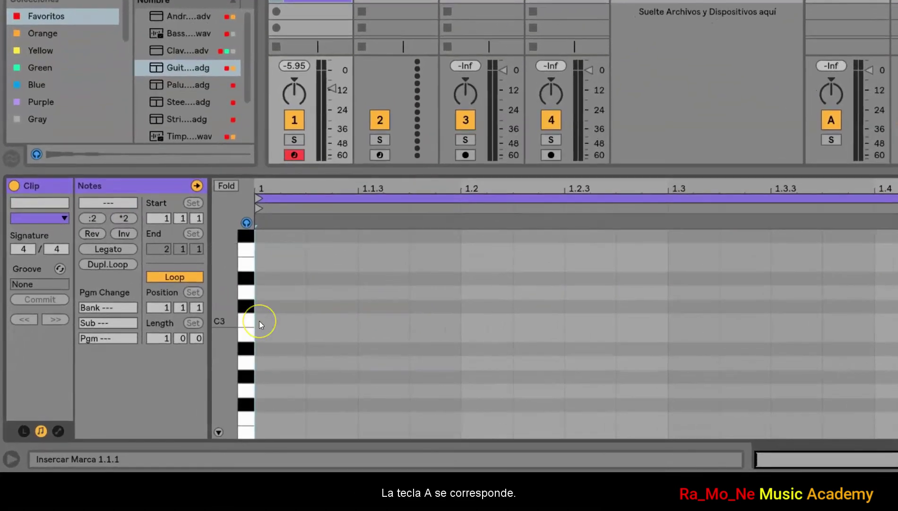
{"action": "key", "text": "a"}
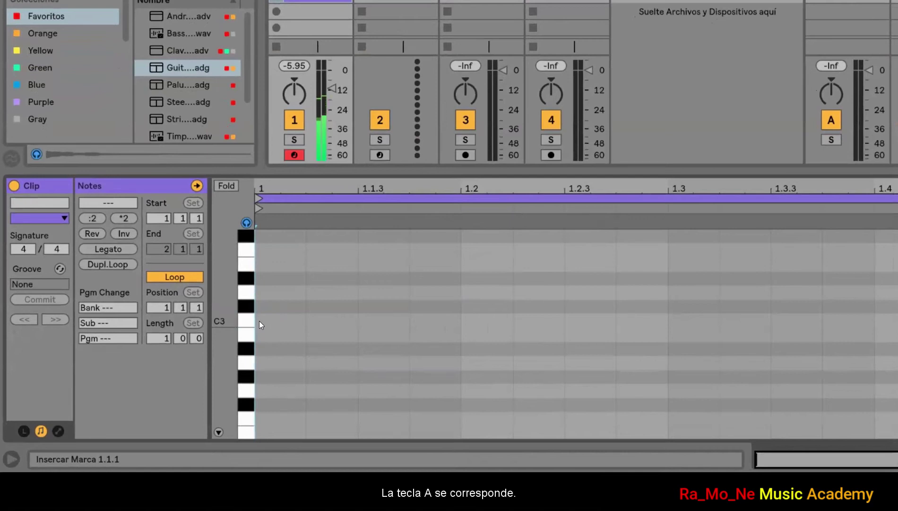
{"action": "key", "text": "a"}
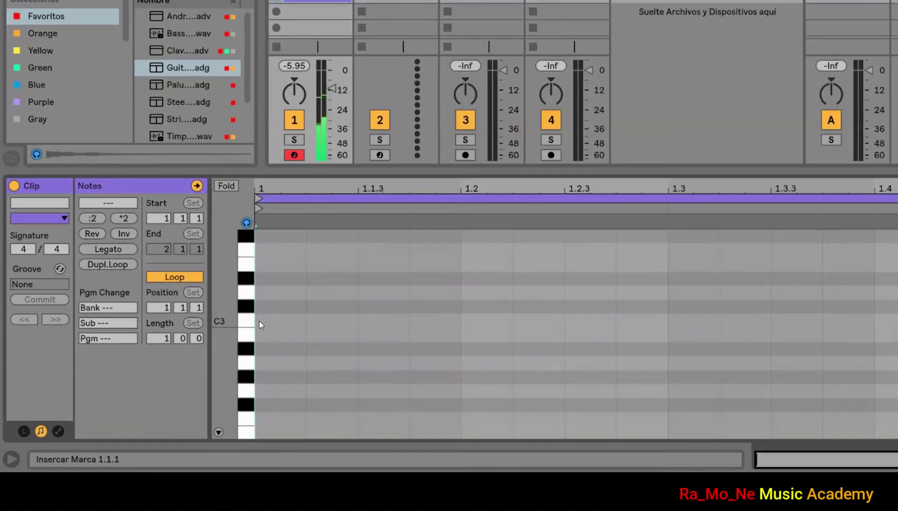
{"action": "key", "text": "a"}
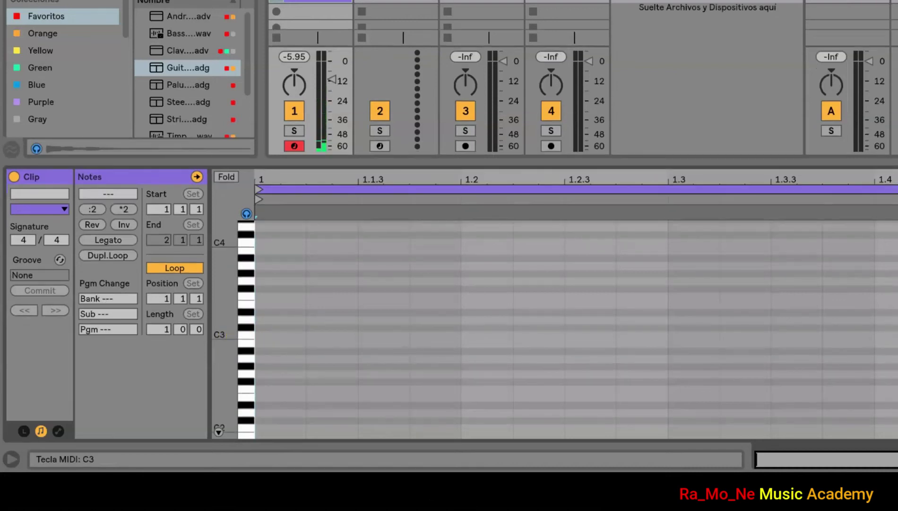
- Play the natural notes from D3 up to C4 and locate each on the piano roll
{"action": "key", "text": "s"}
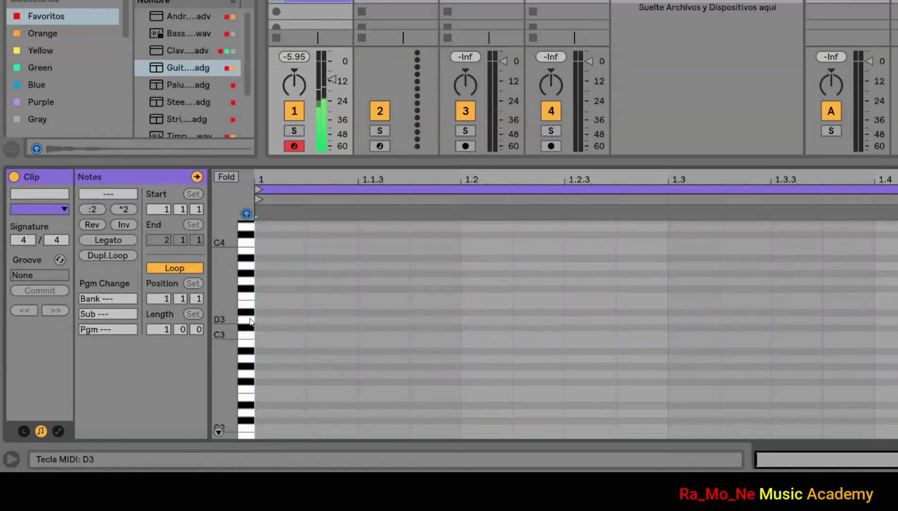
{"action": "key", "text": "d"}
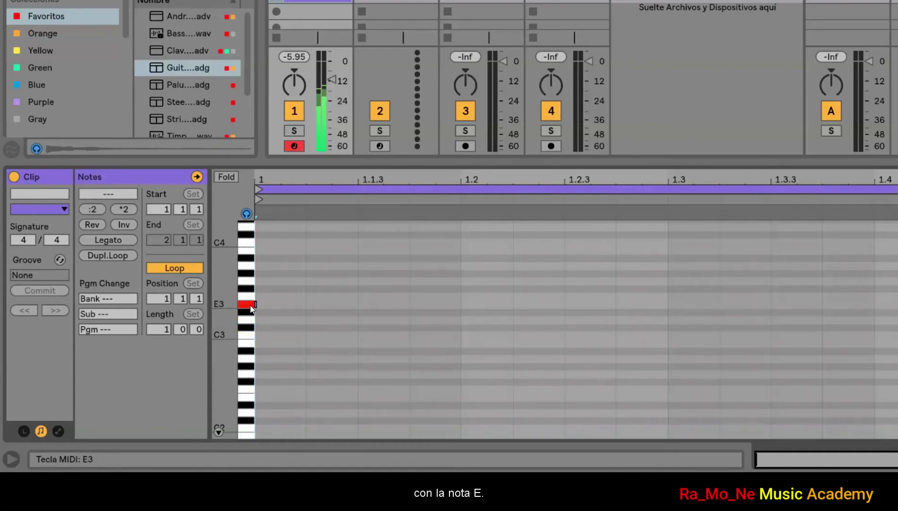
{"action": "left_click", "coordinate": [251, 295]}
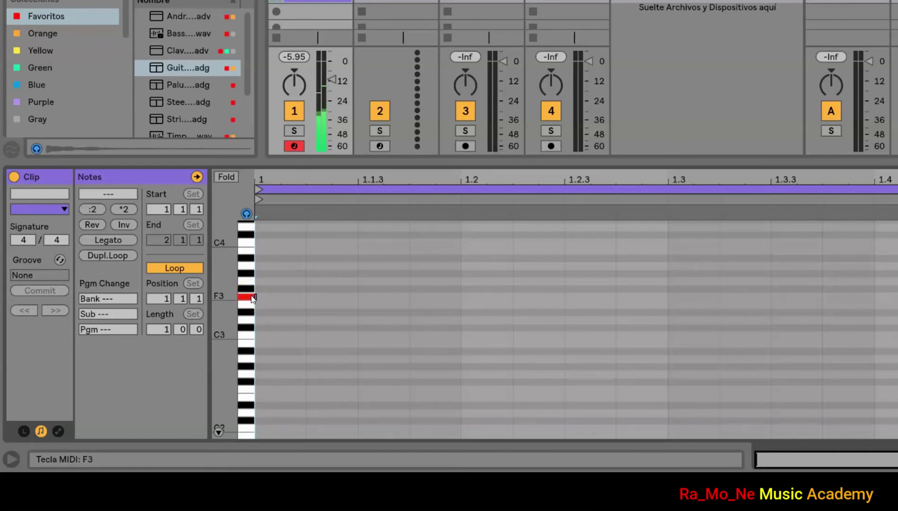
{"action": "left_click", "coordinate": [252, 281]}
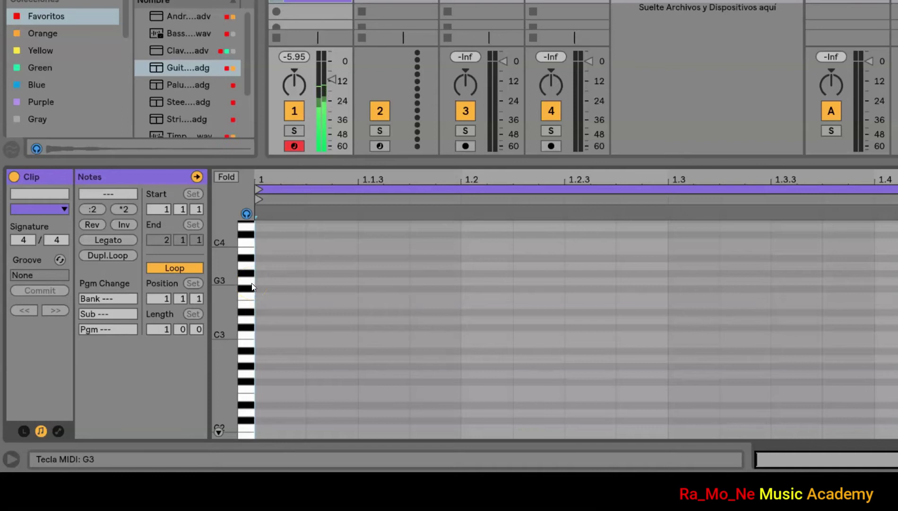
{"action": "left_click", "coordinate": [246, 266]}
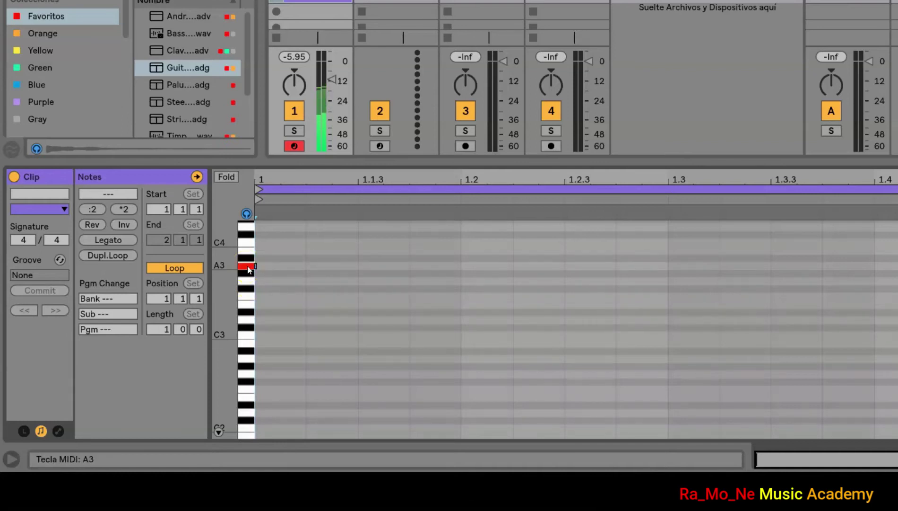
{"action": "left_click", "coordinate": [249, 242]}
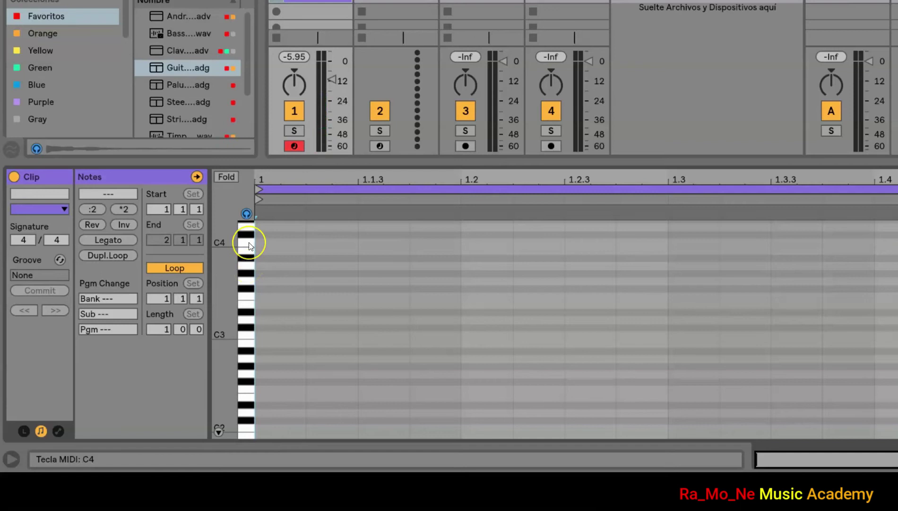
{"action": "left_click", "coordinate": [250, 253]}
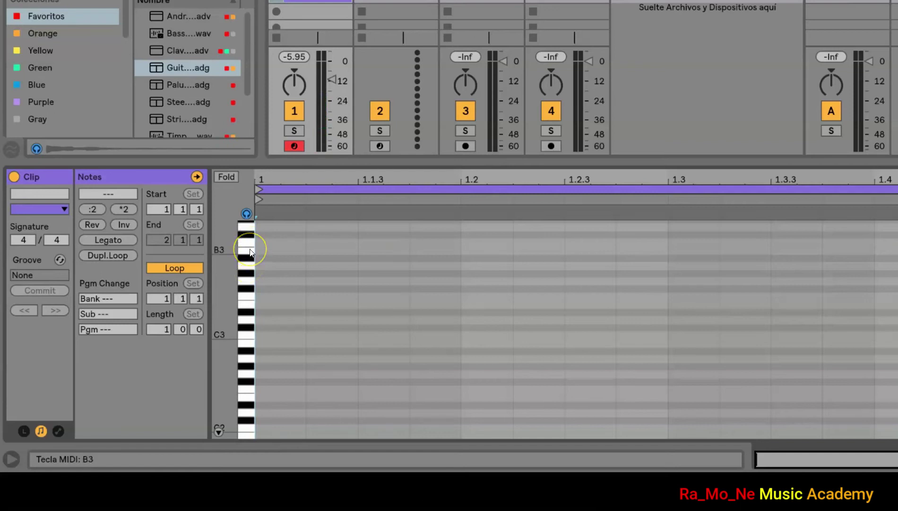
{"action": "left_click", "coordinate": [250, 253]}
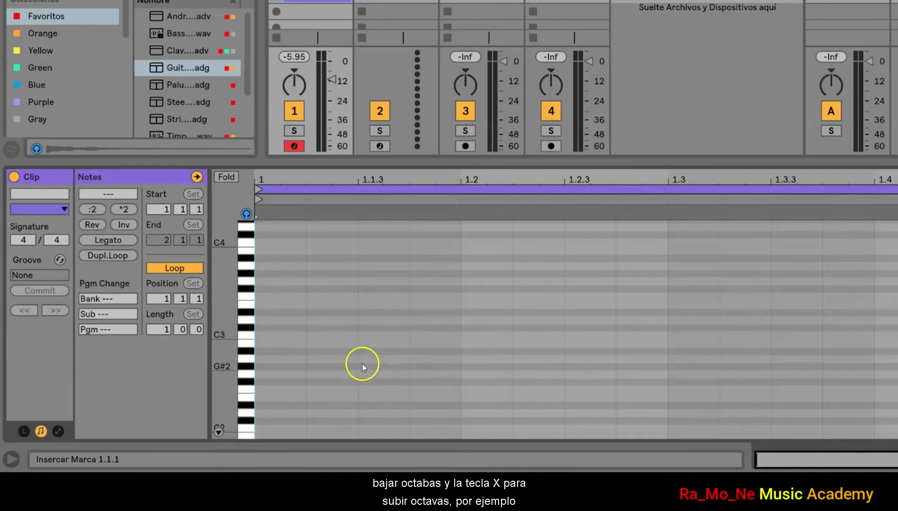
- Play C3 repeatedly on the computer MIDI keyboard as the octave reference
{"action": "key", "text": "a"}
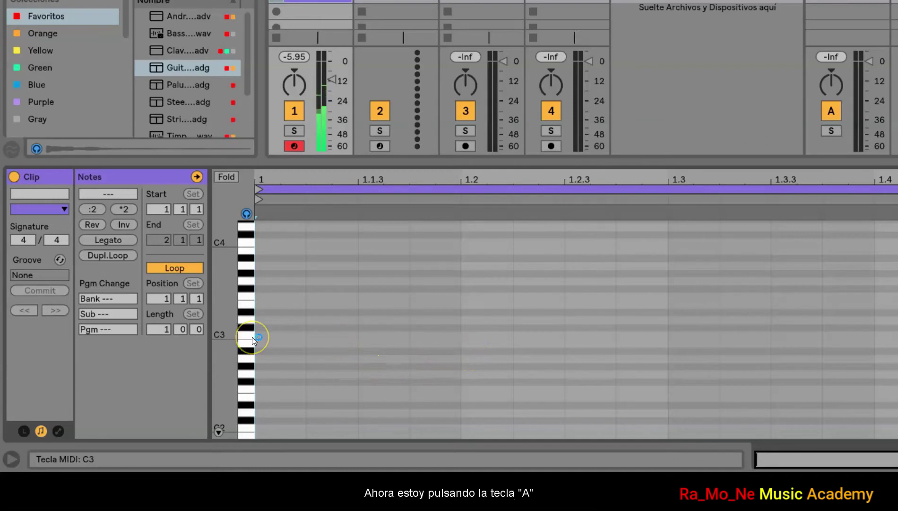
{"action": "key", "text": "a"}
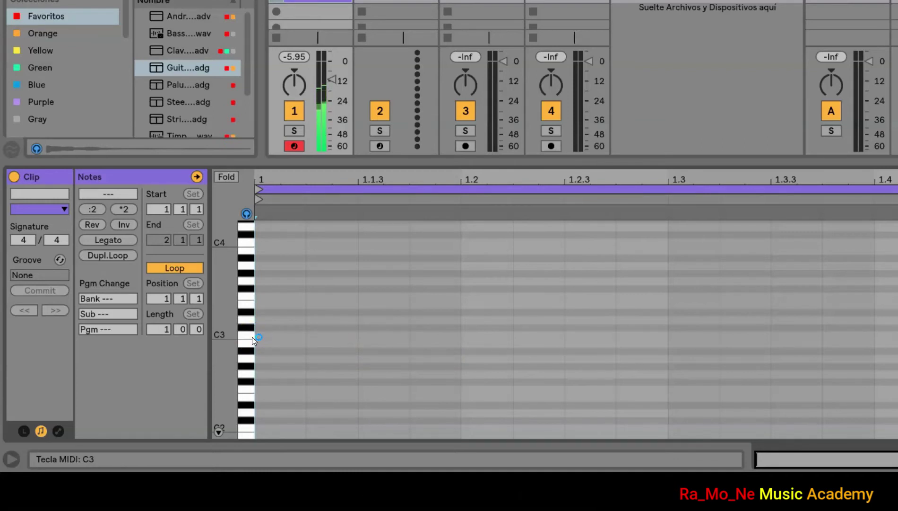
{"action": "key", "text": "a"}
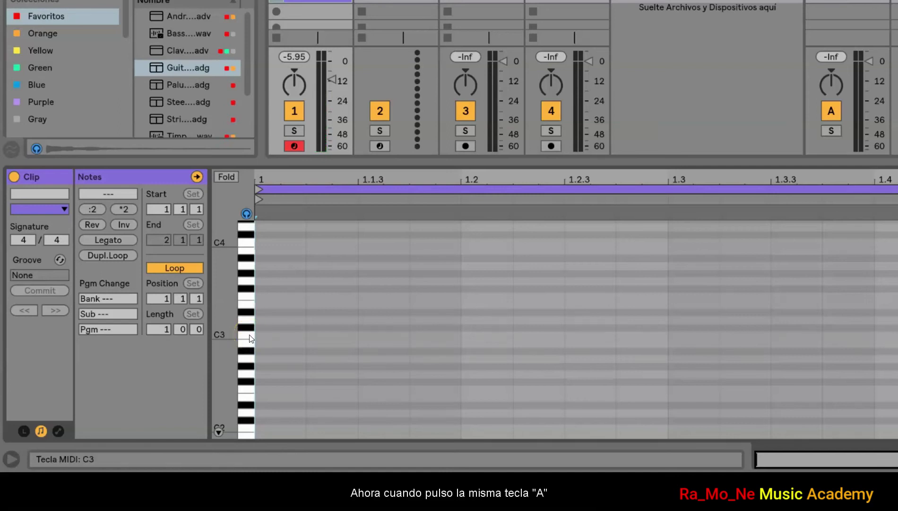
- Shift the computer MIDI keyboard down one octave and play C2, locating it on the piano roll
{"action": "key", "text": "a"}
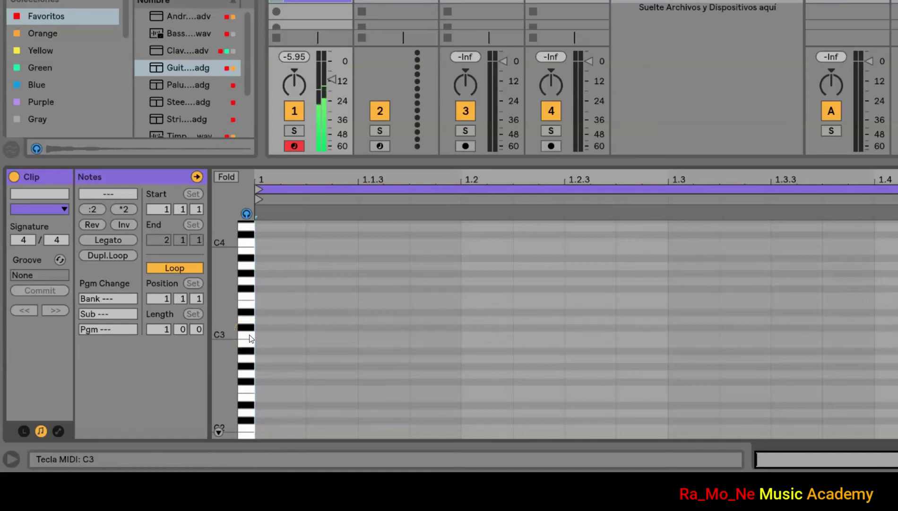
{"action": "left_click_drag", "start_coordinate": [221, 327], "coordinate": [221, 308]}
{"action": "left_click", "coordinate": [250, 408]}
{"action": "left_click", "coordinate": [250, 411]}
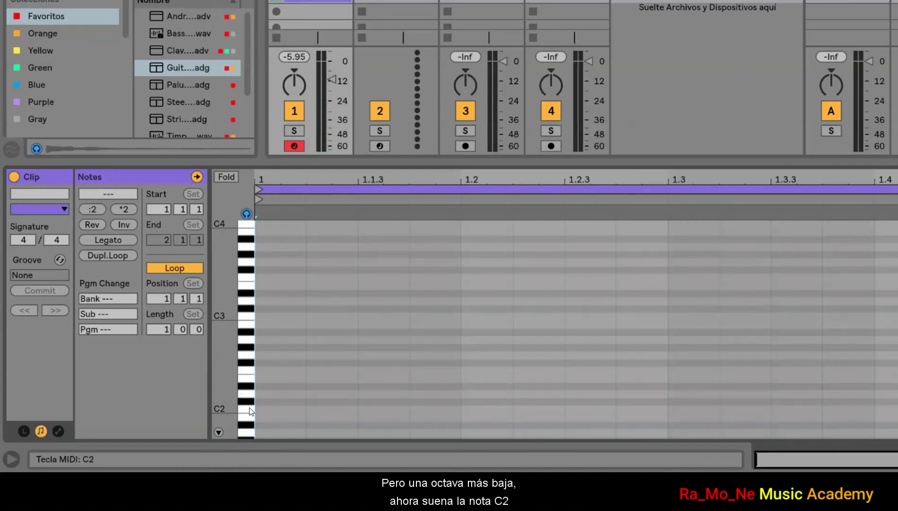
{"action": "left_click", "coordinate": [250, 411]}
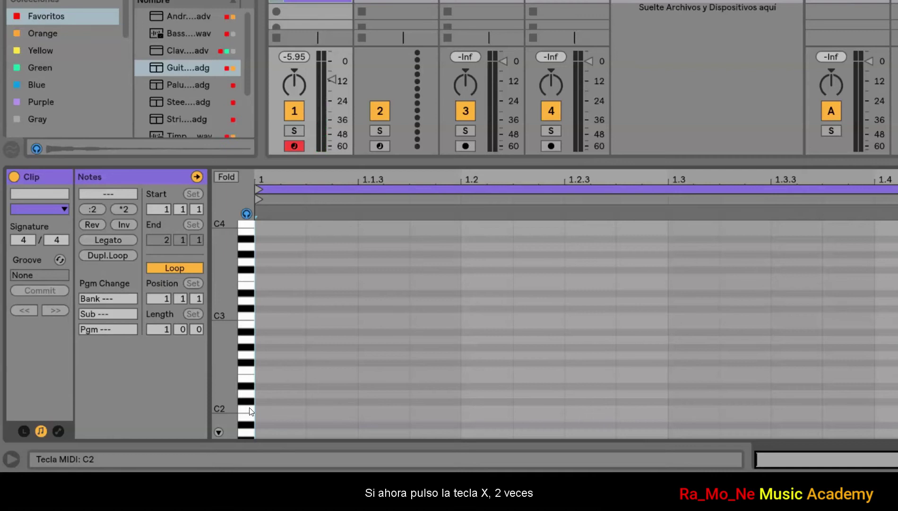
- Shift the computer MIDI keyboard up two octaves and play C4
{"action": "key", "text": "x"}
{"action": "key", "text": "x"}
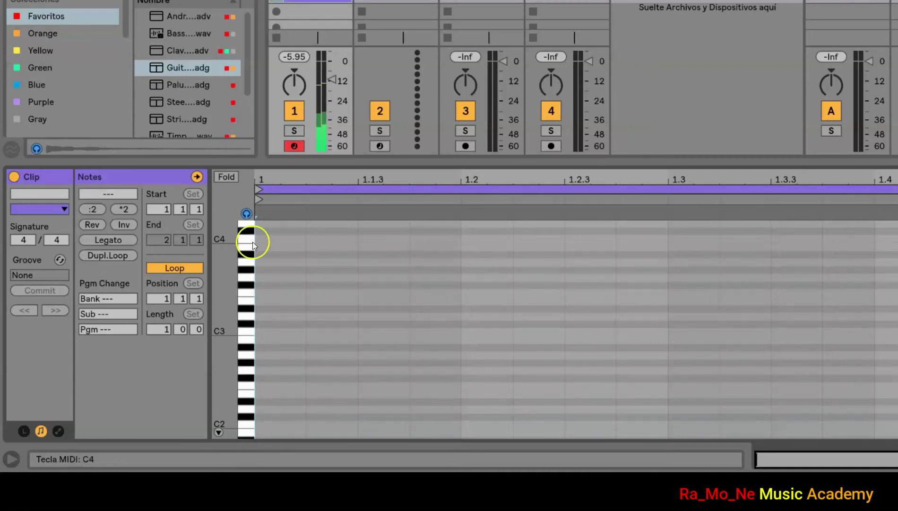
{"action": "key", "text": "a"}
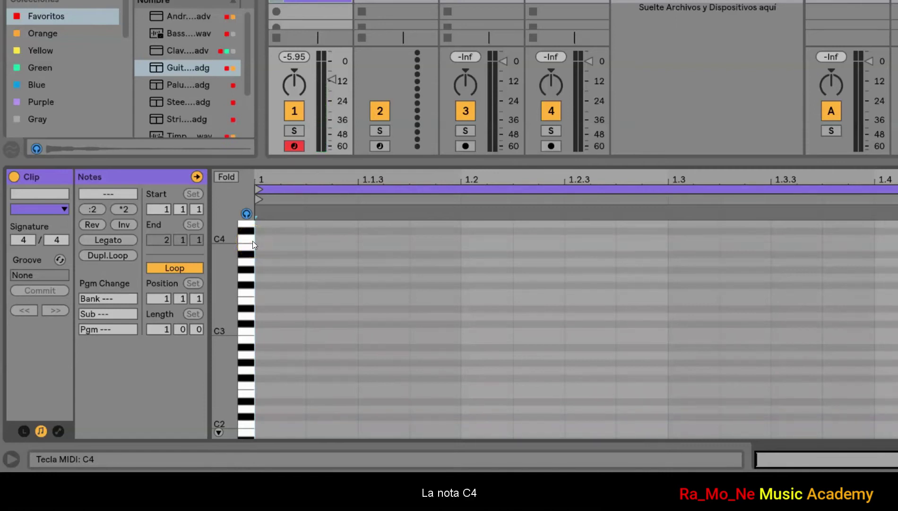
{"action": "key", "text": "a"}
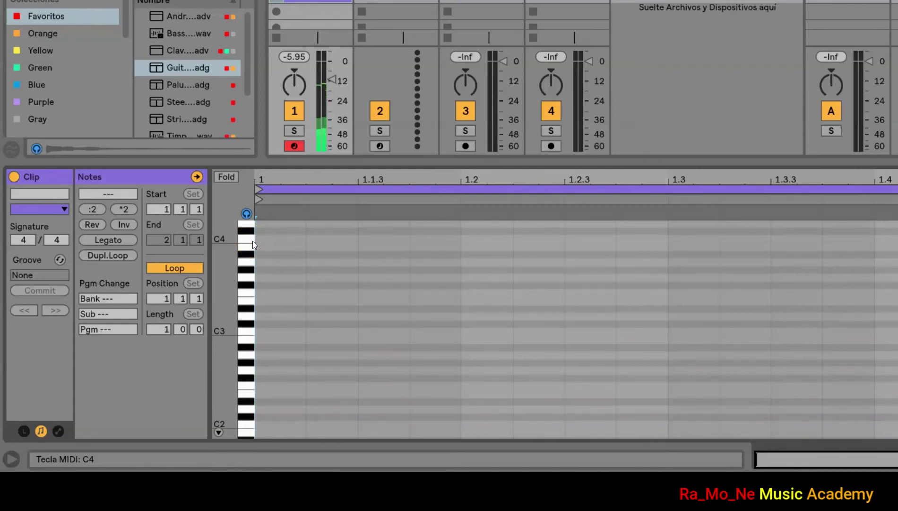
- Zoom the piano roll's note scale out and back in, and adjust the zoom on the time ruler
{"action": "left_click", "coordinate": [226, 290]}
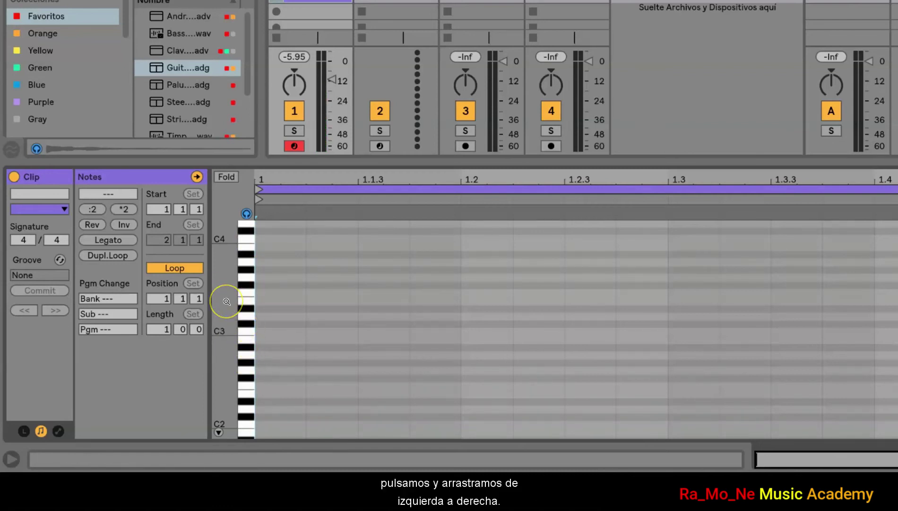
{"action": "left_click_drag", "start_coordinate": [227, 301], "coordinate": [227, 301]}
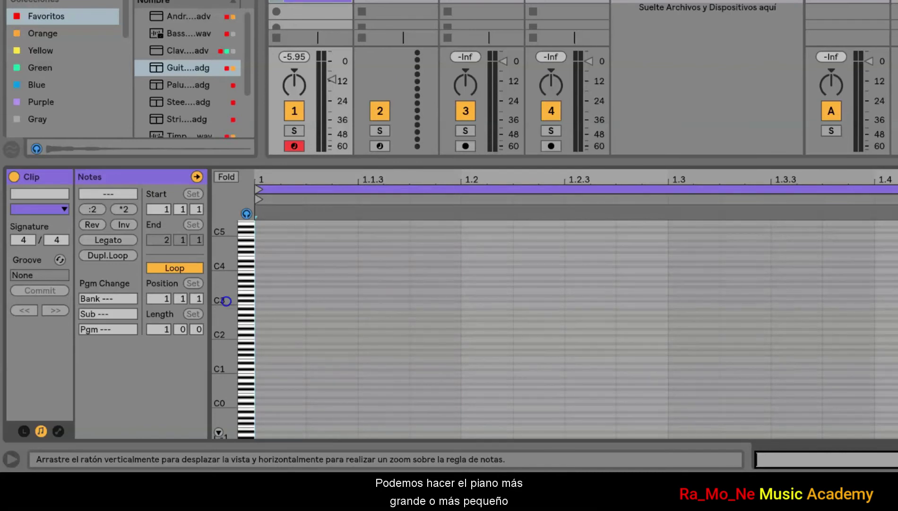
{"action": "left_click_drag", "start_coordinate": [226, 302], "coordinate": [226, 300]}
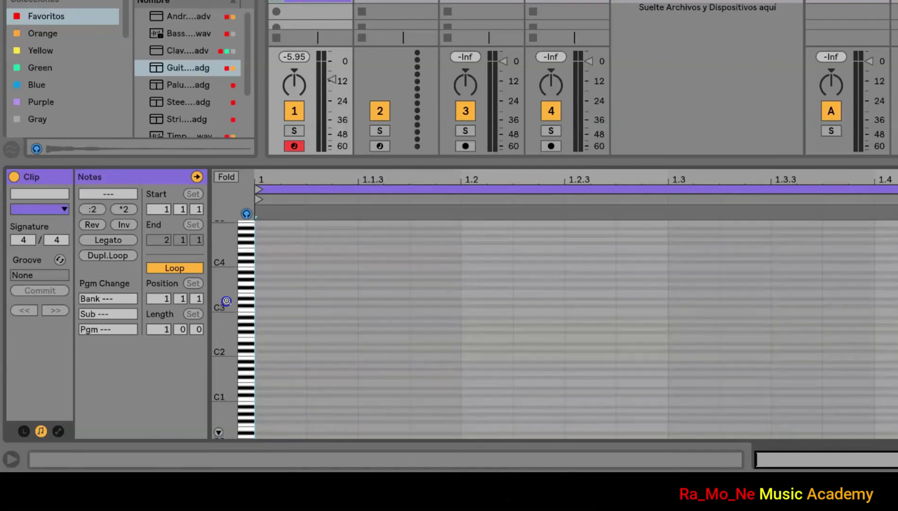
{"action": "left_click", "coordinate": [416, 176]}
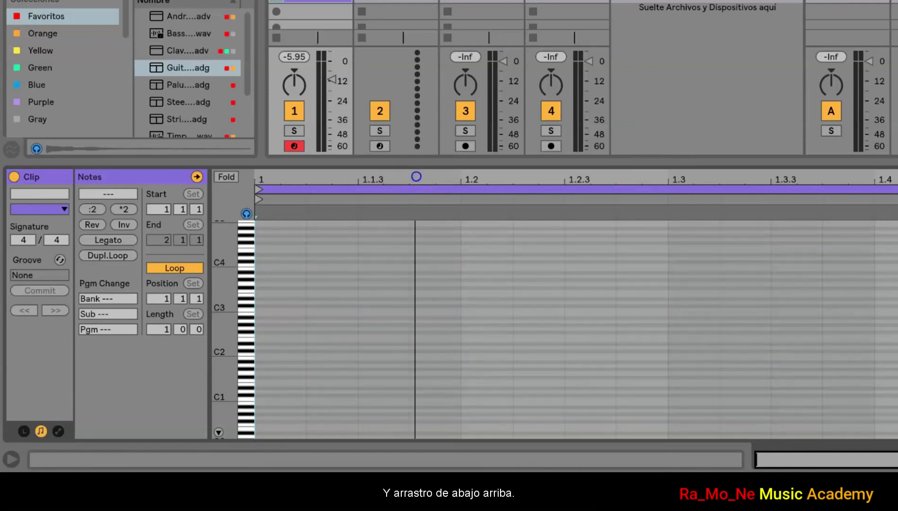
{"action": "left_click_drag", "start_coordinate": [416, 177], "coordinate": [416, 179]}
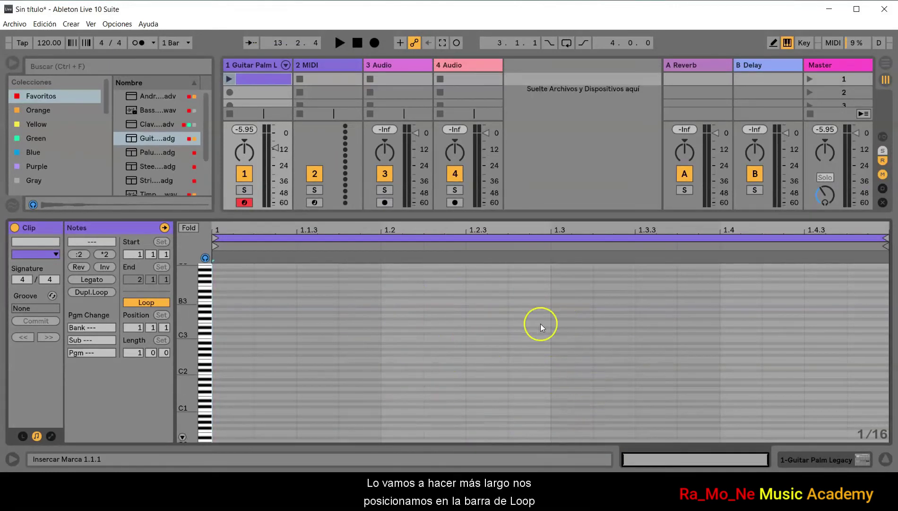
- Duplicate the clip's loop twice to extend it from one bar to four bars
{"action": "right_click", "coordinate": [462, 235]}
{"action": "left_click", "coordinate": [478, 245]}
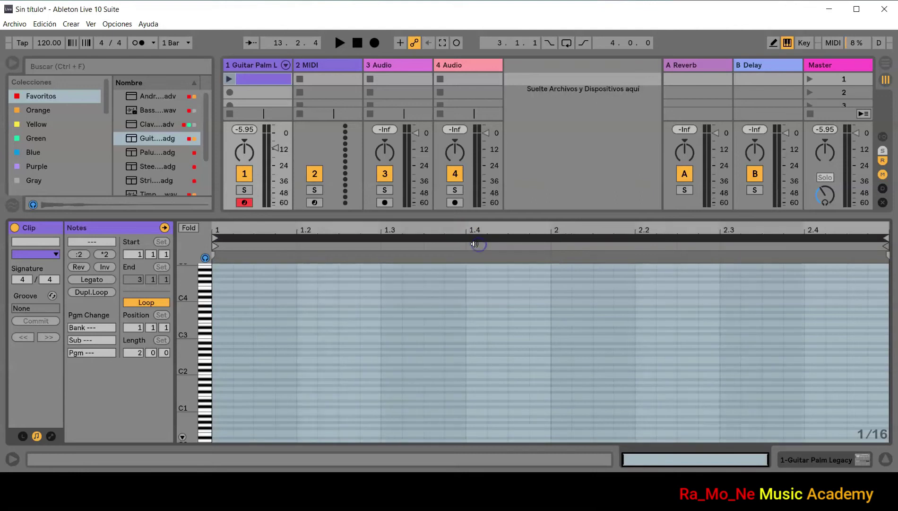
{"action": "right_click", "coordinate": [457, 239]}
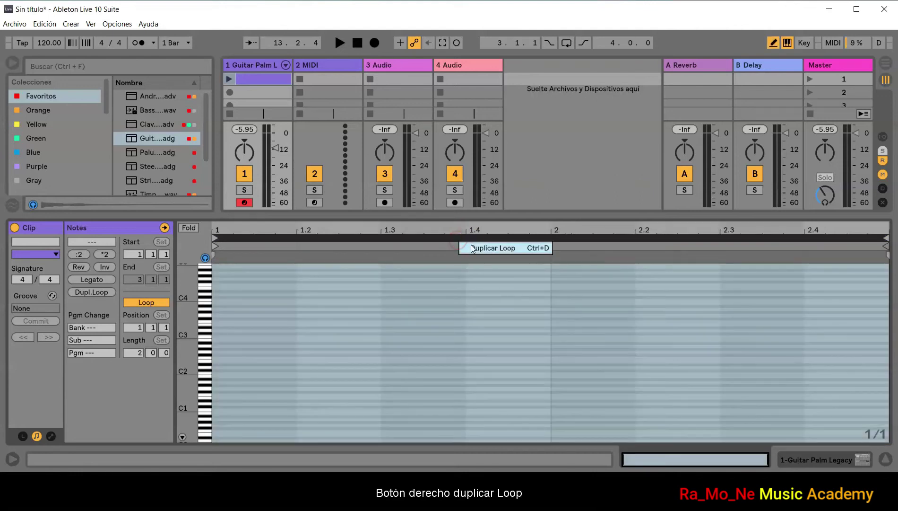
{"action": "left_click", "coordinate": [483, 251]}
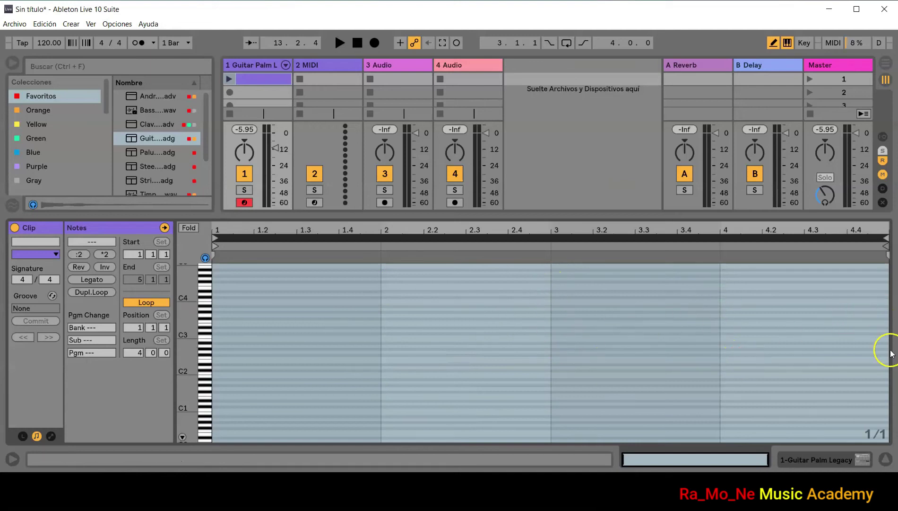
{"action": "left_click", "coordinate": [428, 241]}
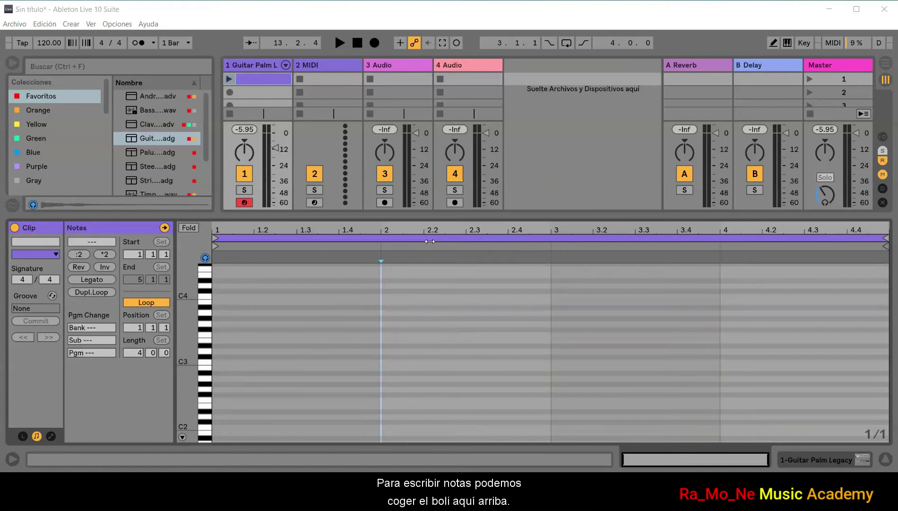
- Turn on Draw Mode for writing notes, toggling it off and on again
{"action": "left_click", "coordinate": [773, 44]}
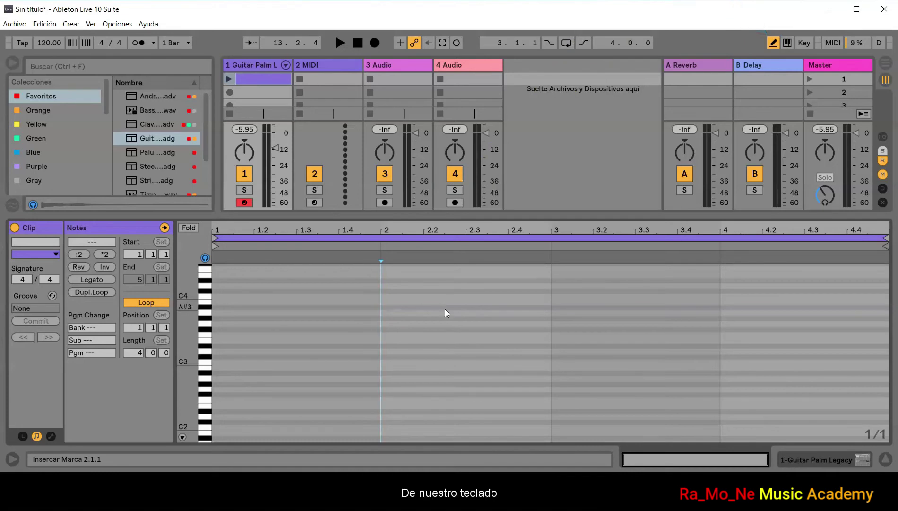
{"action": "key", "text": "b"}
{"action": "key", "text": "b"}
{"action": "key", "text": "b"}
{"action": "key", "text": "b"}
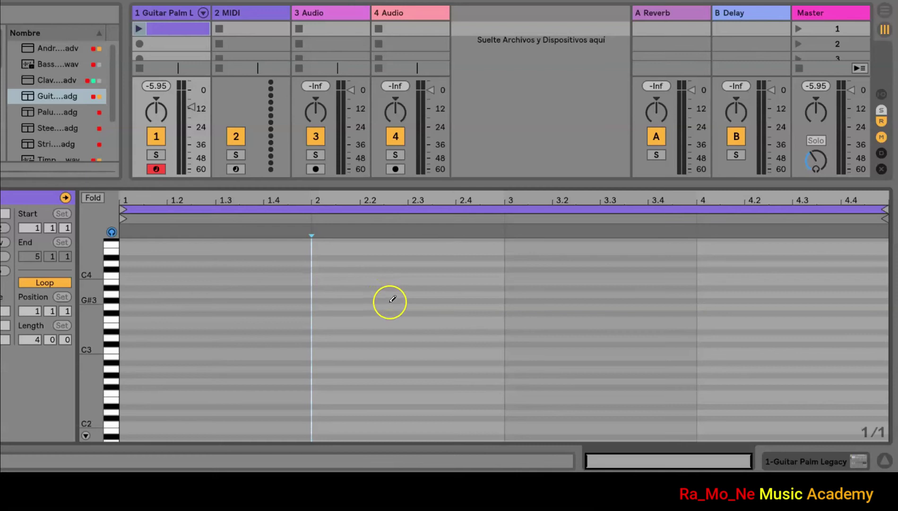
- Set the fixed grid to 1 Bar and draw a one-bar F3 note starting at bar 2
{"action": "right_click", "coordinate": [391, 304]}
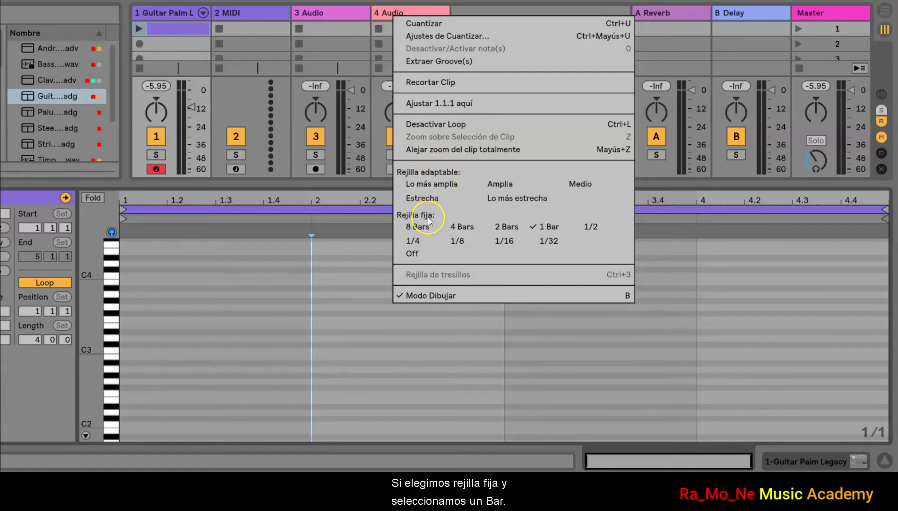
{"action": "left_click", "coordinate": [539, 226]}
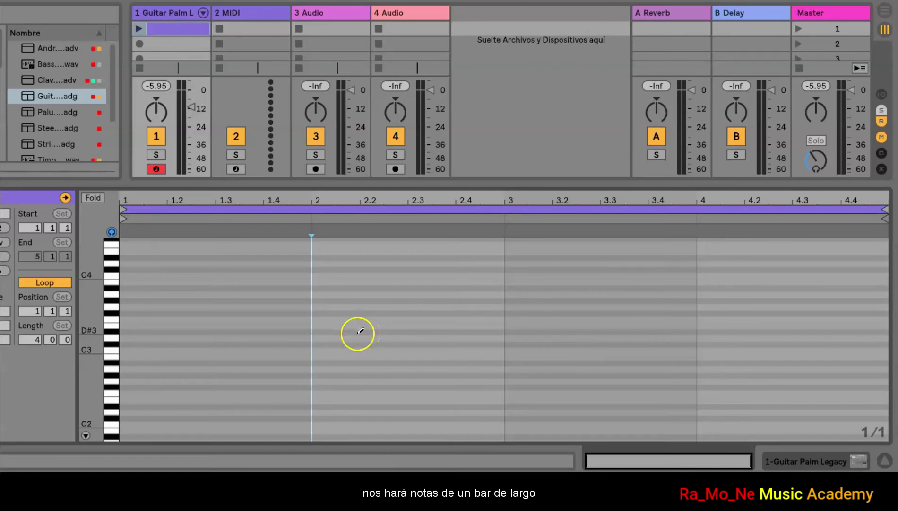
{"action": "left_click", "coordinate": [354, 318]}
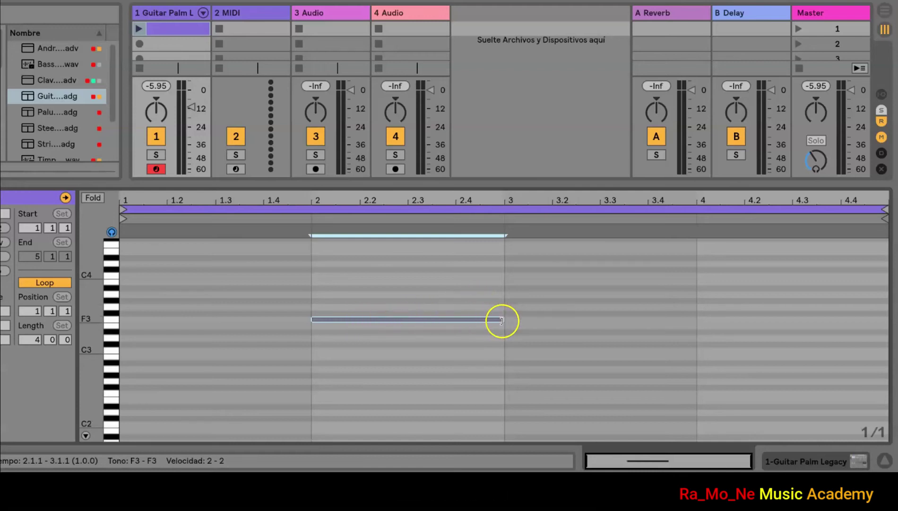
{"action": "left_click_drag", "start_coordinate": [502, 321], "coordinate": [527, 319]}
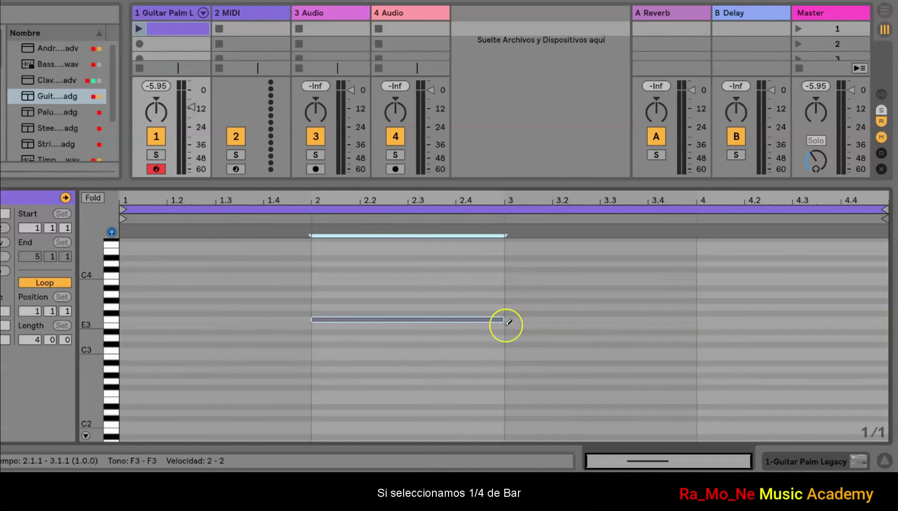
- Set the fixed grid to 1/4 and draw an A3 note at the start of bar 2
{"action": "right_click", "coordinate": [530, 315]}
{"action": "left_click", "coordinate": [552, 252]}
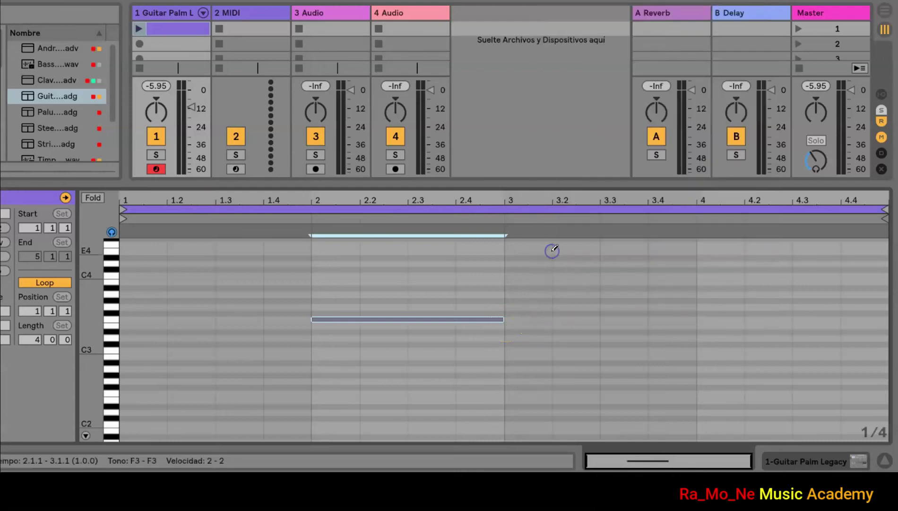
{"action": "left_click", "coordinate": [331, 293]}
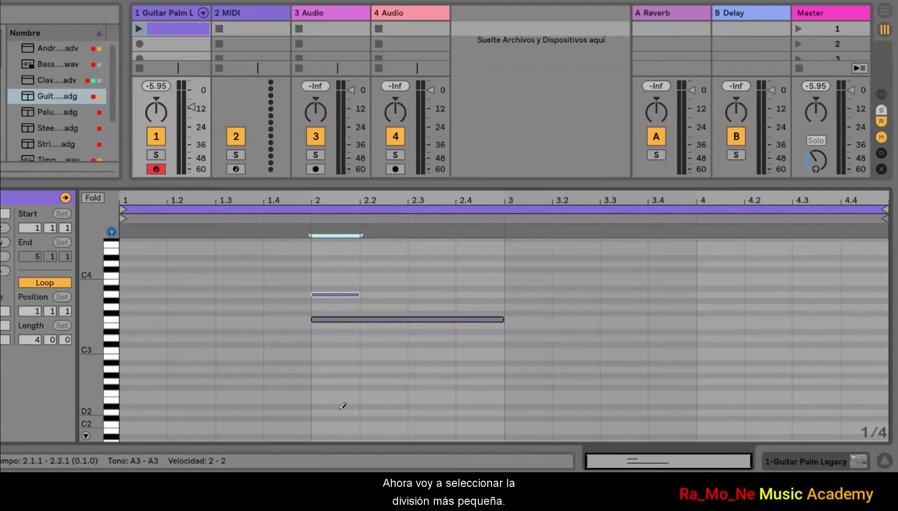
- Set the fixed grid to 1/32 and draw a C4 note at the start of bar 2
{"action": "right_click", "coordinate": [380, 266]}
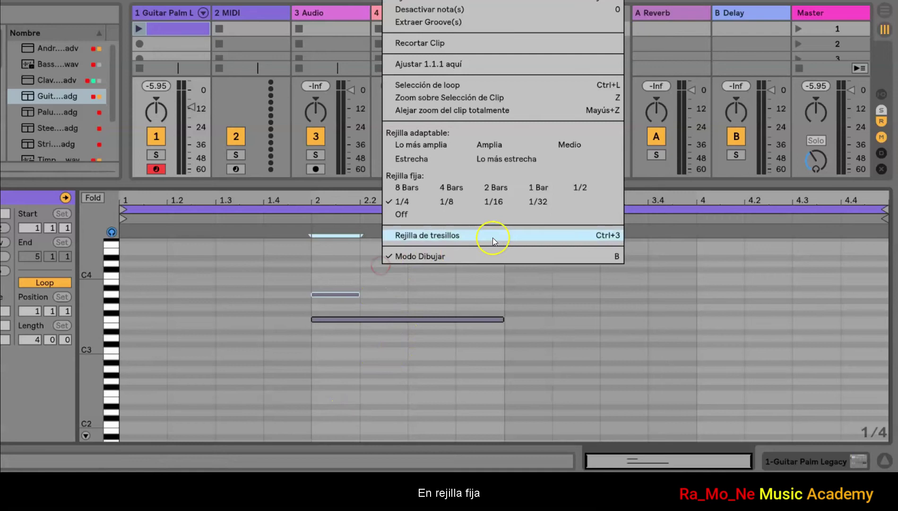
{"action": "left_click", "coordinate": [543, 202]}
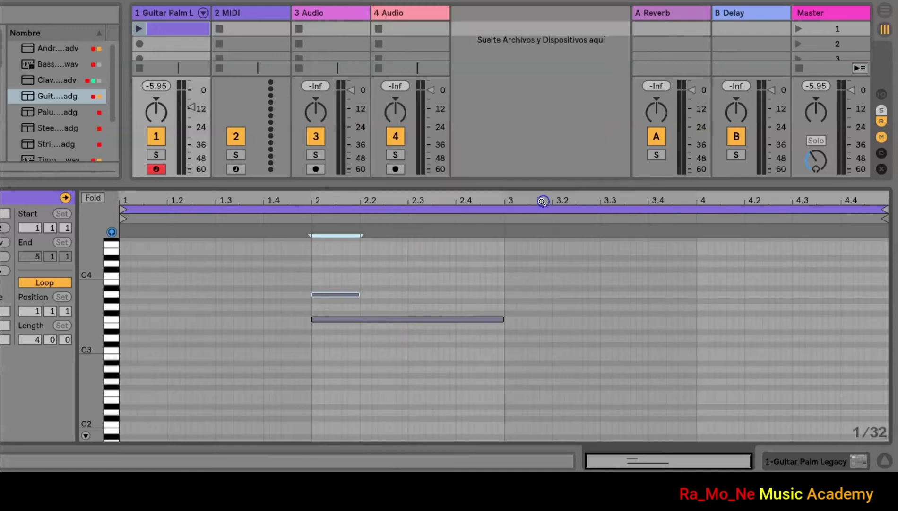
{"action": "left_click", "coordinate": [314, 275]}
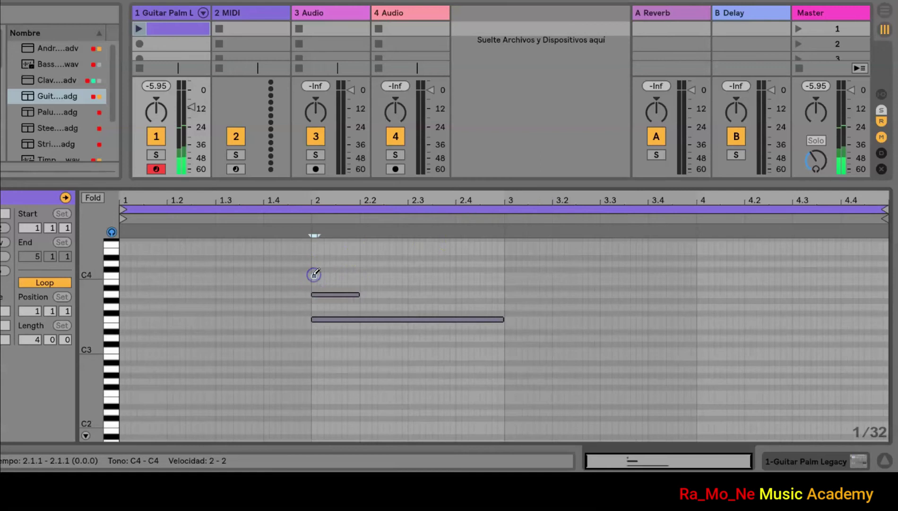
- Switch to the narrow (Estrecha) adaptive grid and draw very short notes above C4 at the start of bar 2
{"action": "mouse_move", "coordinate": [312, 200]}
{"action": "left_mouse_down"}
{"action": "mouse_move", "coordinate": [312, 208]}
{"action": "mouse_move", "coordinate": [312, 200]}
{"action": "left_mouse_up"}
{"action": "scroll", "coordinate": [401, 371], "scroll_direction": "up", "scroll_amount": 3}
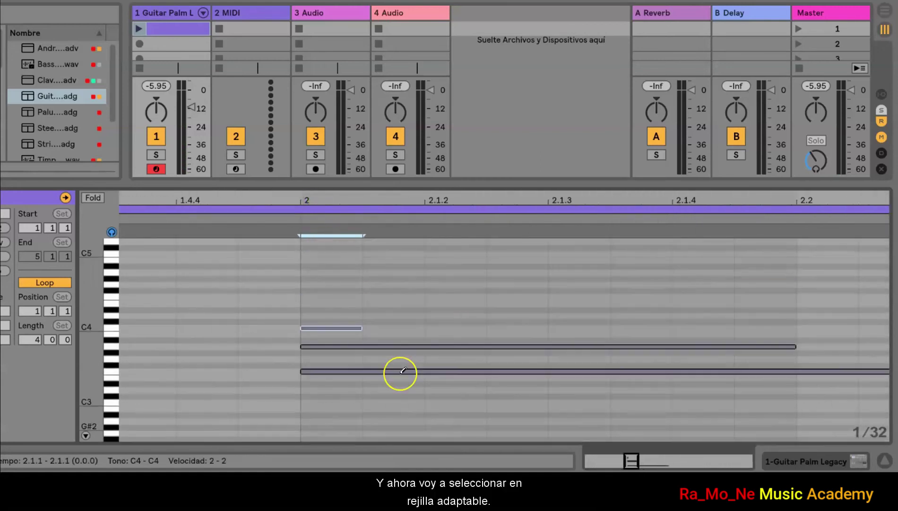
{"action": "right_click", "coordinate": [402, 334]}
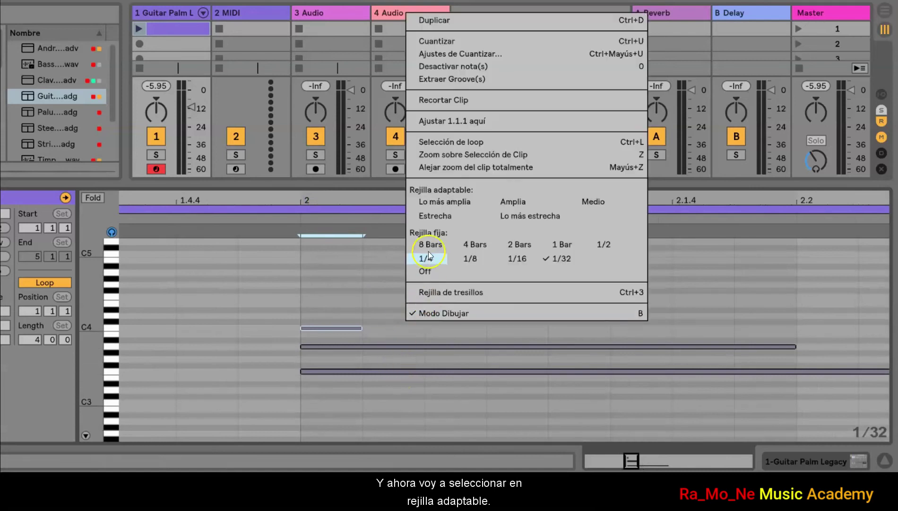
{"action": "left_click", "coordinate": [443, 218]}
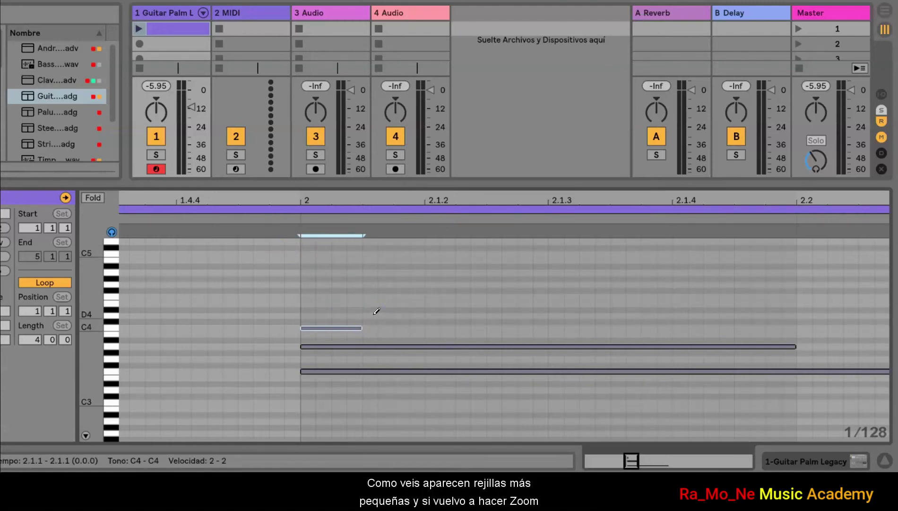
{"action": "left_click_drag", "start_coordinate": [315, 195], "coordinate": [315, 195]}
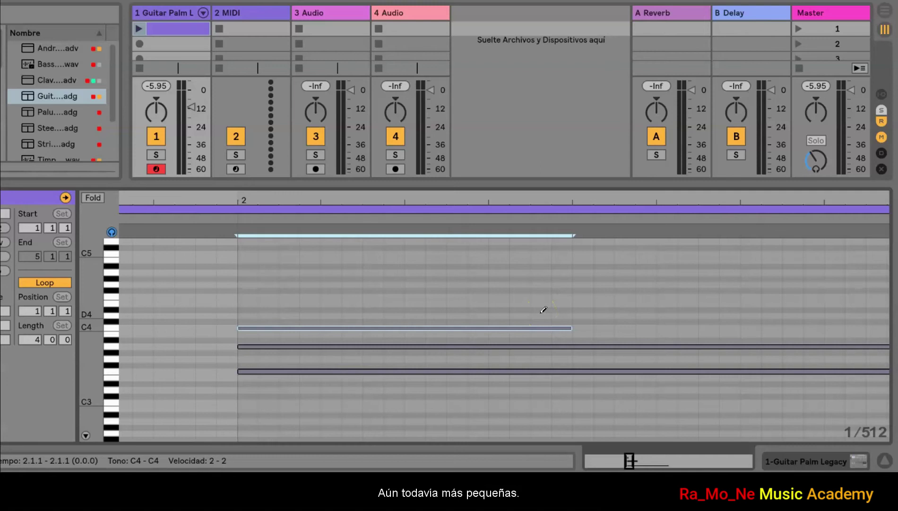
{"action": "left_click_drag", "start_coordinate": [268, 198], "coordinate": [270, 194]}
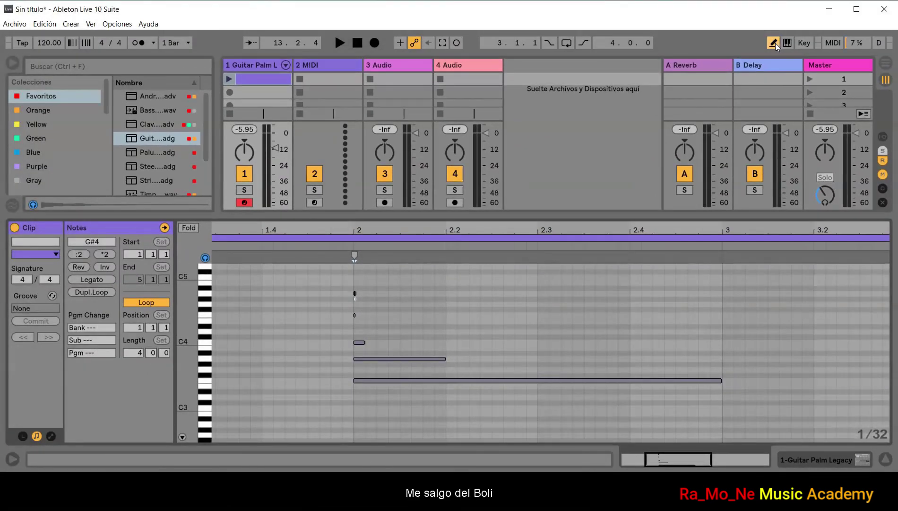
- Turn off Draw Mode and delete all the notes in the clip
{"action": "left_click", "coordinate": [773, 43]}
{"action": "mouse_move", "coordinate": [306, 279]}
{"action": "left_mouse_down"}
{"action": "mouse_move", "coordinate": [399, 262]}
{"action": "mouse_move", "coordinate": [723, 429]}
{"action": "mouse_move", "coordinate": [781, 402]}
{"action": "left_mouse_up"}
{"action": "key", "text": "Delete"}
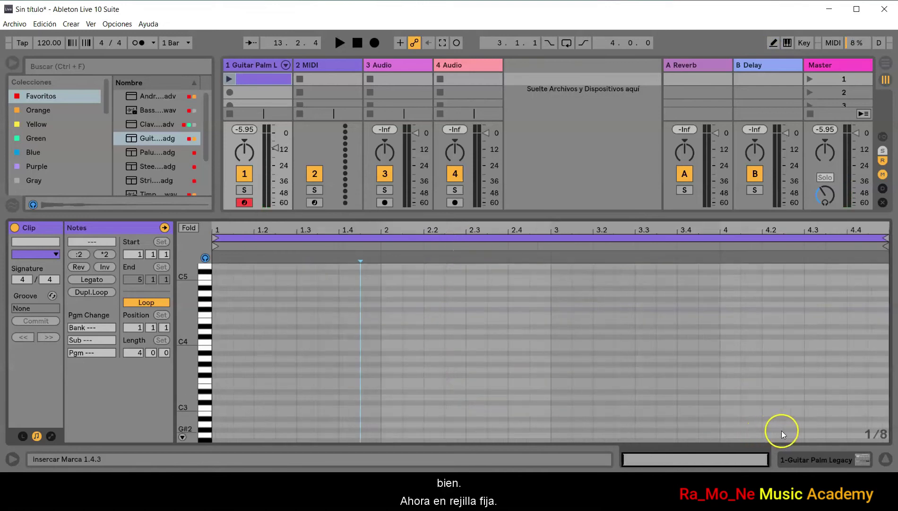
- Set the fixed grid to 1/4 and turn on Draw Mode
{"action": "right_click", "coordinate": [477, 315]}
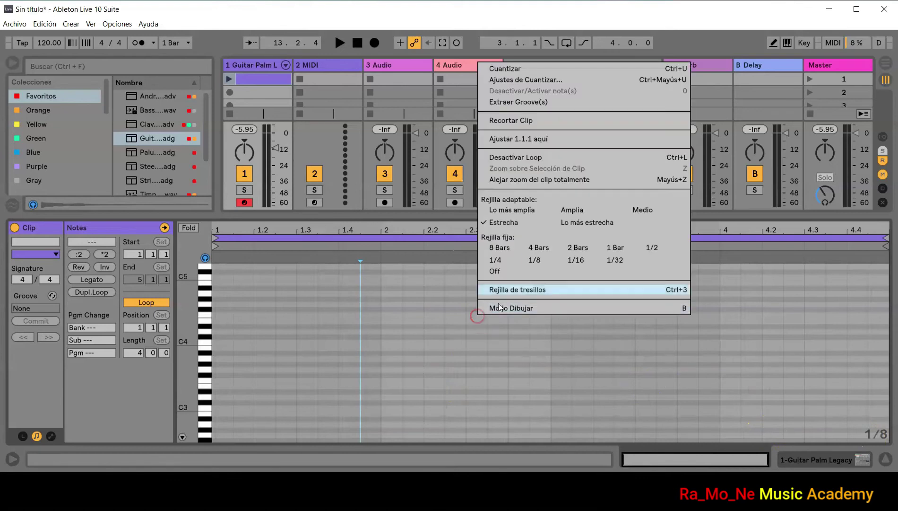
{"action": "left_click", "coordinate": [502, 262]}
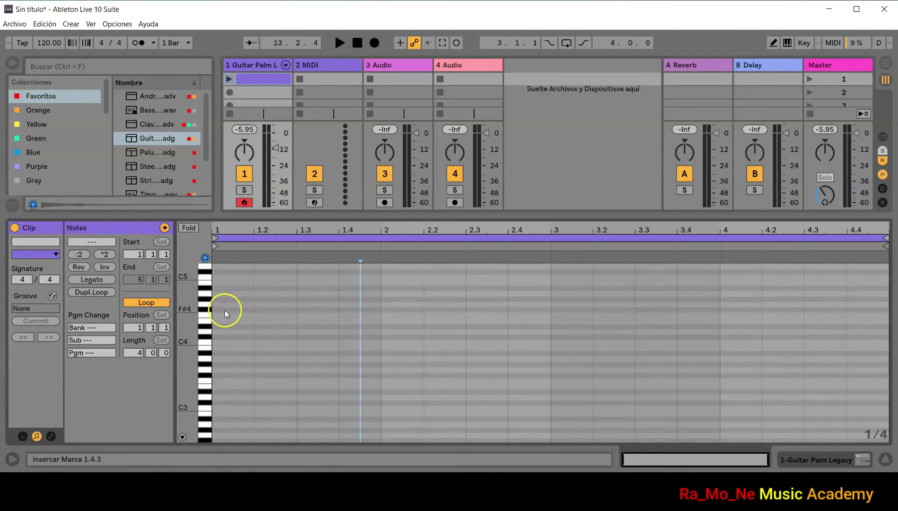
{"action": "left_click", "coordinate": [774, 43]}
- Draw a continuous row of 1/4 notes on F4 across all four bars and erase the whole row
{"action": "mouse_move", "coordinate": [224, 314]}
{"action": "left_mouse_down"}
{"action": "mouse_move", "coordinate": [497, 330]}
{"action": "mouse_move", "coordinate": [880, 331]}
{"action": "left_mouse_up"}
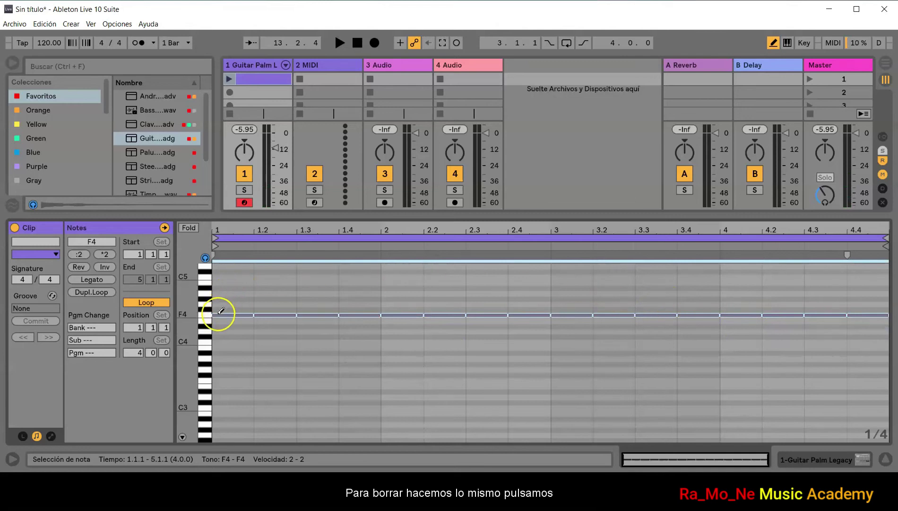
{"action": "mouse_move", "coordinate": [220, 312]}
{"action": "left_mouse_down"}
{"action": "mouse_move", "coordinate": [391, 312]}
{"action": "mouse_move", "coordinate": [659, 340]}
{"action": "mouse_move", "coordinate": [858, 348]}
{"action": "left_mouse_up"}
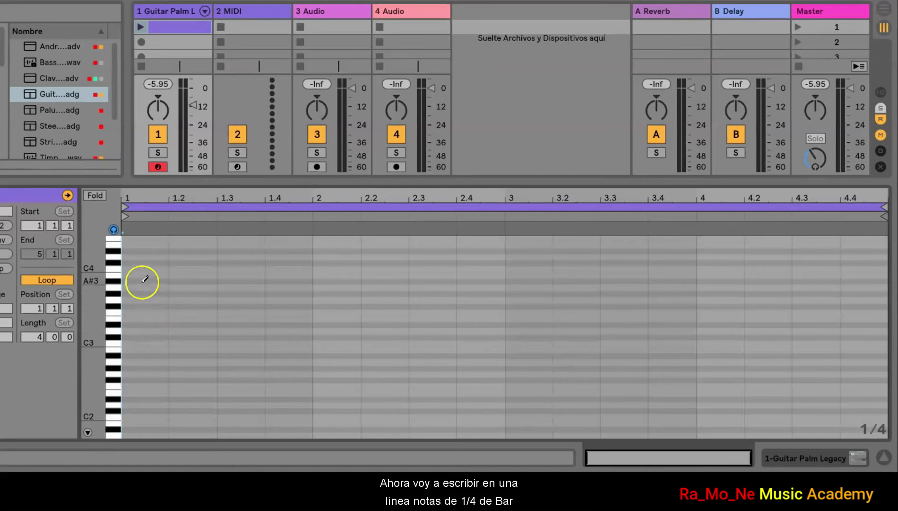
- Draw a continuous row of 1/4 notes on C3 across all four bars
{"action": "left_click", "coordinate": [118, 345]}
{"action": "mouse_move", "coordinate": [136, 341]}
{"action": "left_mouse_down"}
{"action": "mouse_move", "coordinate": [399, 342]}
{"action": "mouse_move", "coordinate": [876, 369]}
{"action": "left_mouse_up"}
- Set the fixed grid to 1/8 and draw a continuous row of notes on F3 across all four bars
{"action": "scroll", "coordinate": [876, 369], "scroll_direction": "down", "scroll_amount": 2}
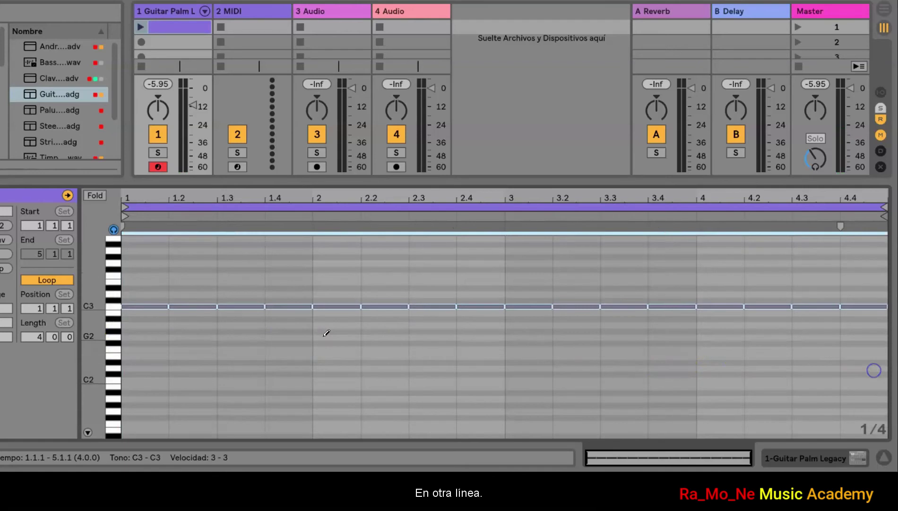
{"action": "right_click", "coordinate": [323, 349]}
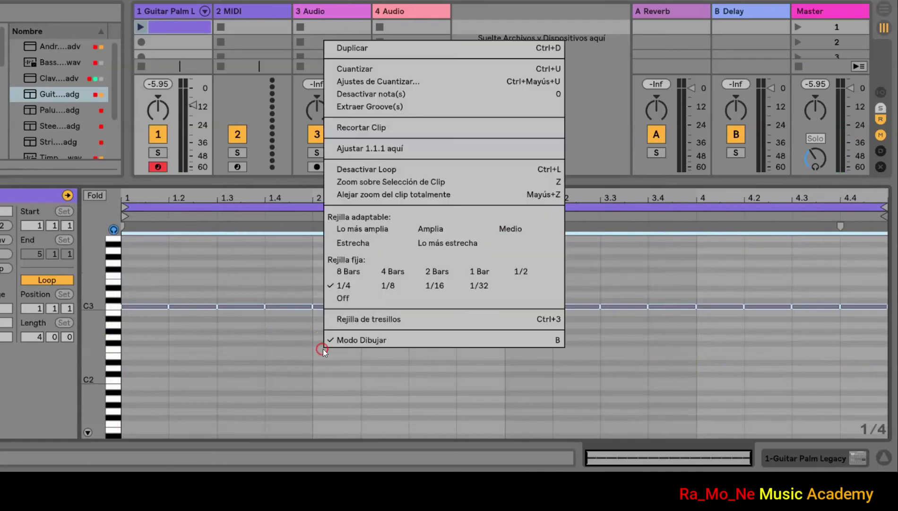
{"action": "left_click", "coordinate": [395, 286]}
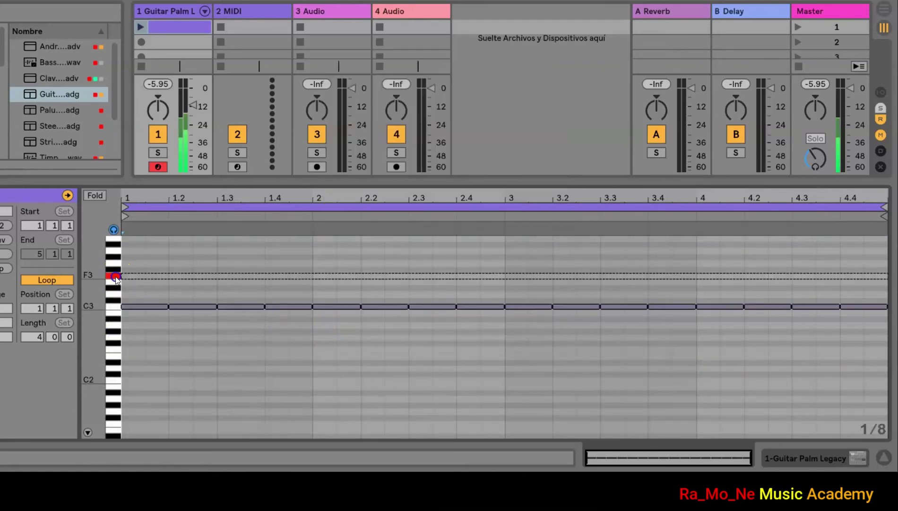
{"action": "mouse_move", "coordinate": [127, 275]}
{"action": "left_mouse_down"}
{"action": "mouse_move", "coordinate": [701, 276]}
{"action": "mouse_move", "coordinate": [872, 291]}
{"action": "left_mouse_up"}
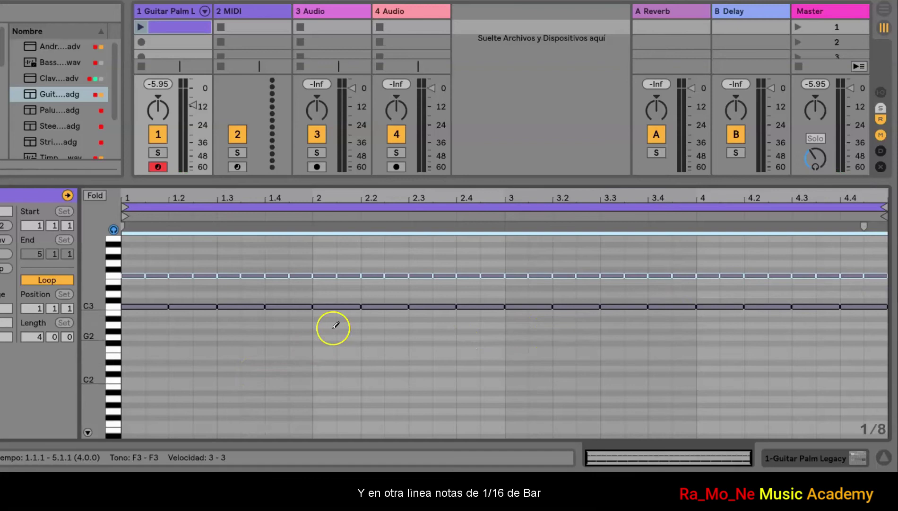
- Set the fixed grid to 1/16 and draw a continuous row of notes on A3 across all four bars
{"action": "right_click", "coordinate": [374, 331]}
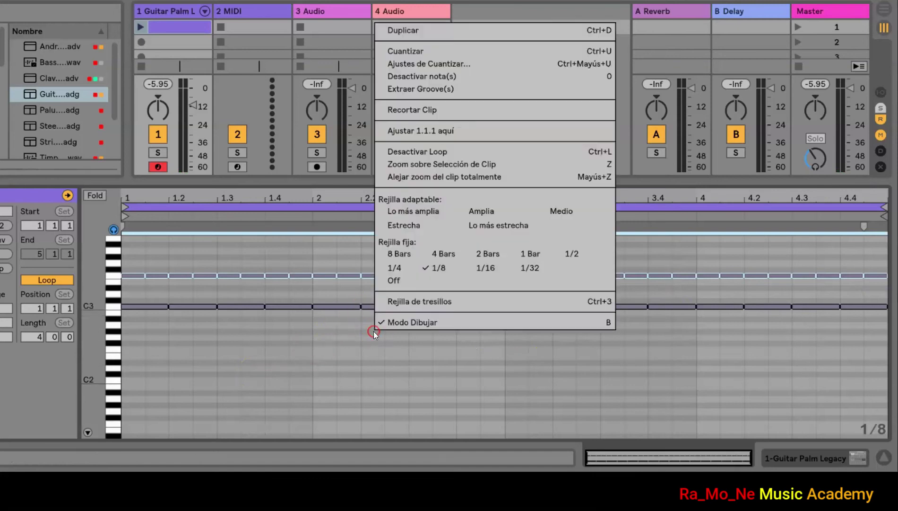
{"action": "left_click", "coordinate": [489, 268]}
{"action": "scroll", "coordinate": [117, 289], "scroll_direction": "up", "scroll_amount": 3}
{"action": "left_click", "coordinate": [136, 284]}
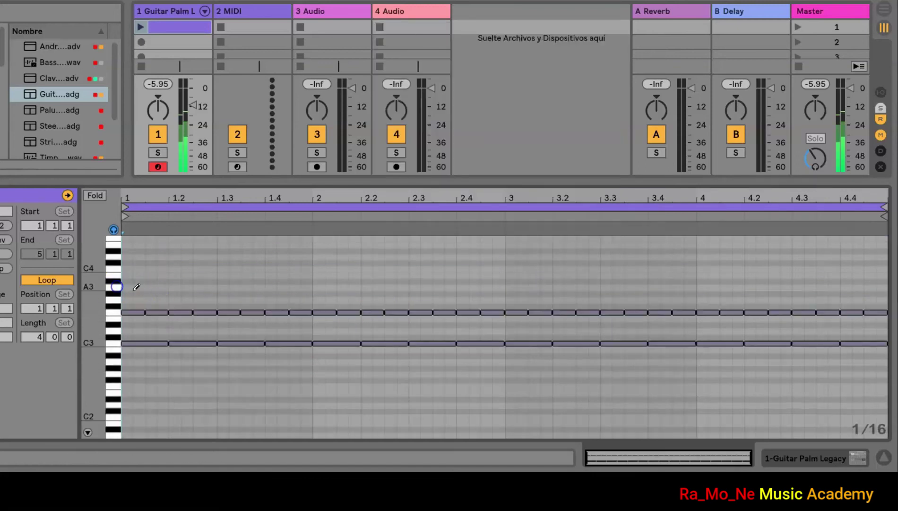
{"action": "left_click_drag", "start_coordinate": [136, 286], "coordinate": [887, 289]}
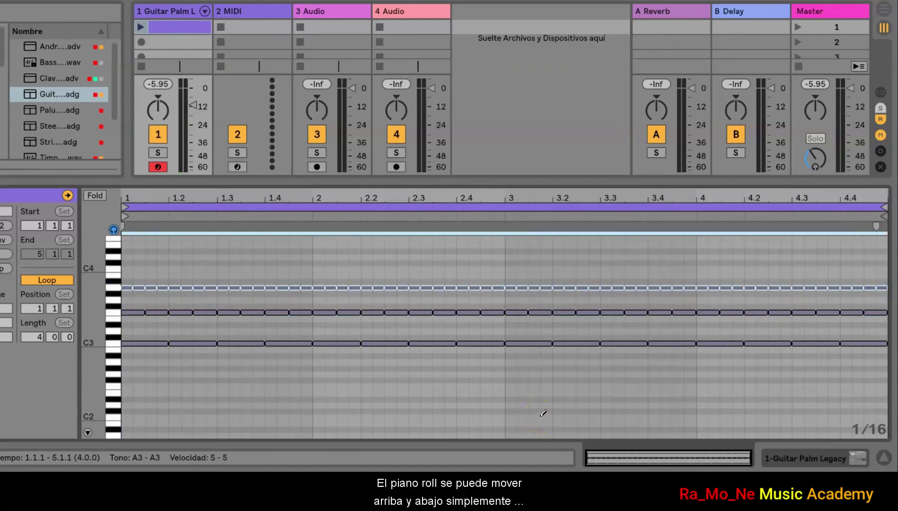
- Look over the pitch range above and below the three drawn note rows in the piano roll
{"action": "scroll", "coordinate": [419, 303], "scroll_direction": "down", "scroll_amount": 1}
{"action": "scroll", "coordinate": [418, 303], "scroll_direction": "up", "scroll_amount": 4}
{"action": "scroll", "coordinate": [416, 312], "scroll_direction": "down", "scroll_amount": 1}
{"action": "scroll", "coordinate": [416, 312], "scroll_direction": "down", "scroll_amount": 2}
{"action": "scroll", "coordinate": [416, 312], "scroll_direction": "up", "scroll_amount": 6}
{"action": "scroll", "coordinate": [416, 312], "scroll_direction": "down", "scroll_amount": 6}
{"action": "scroll", "coordinate": [416, 312], "scroll_direction": "up", "scroll_amount": 1}
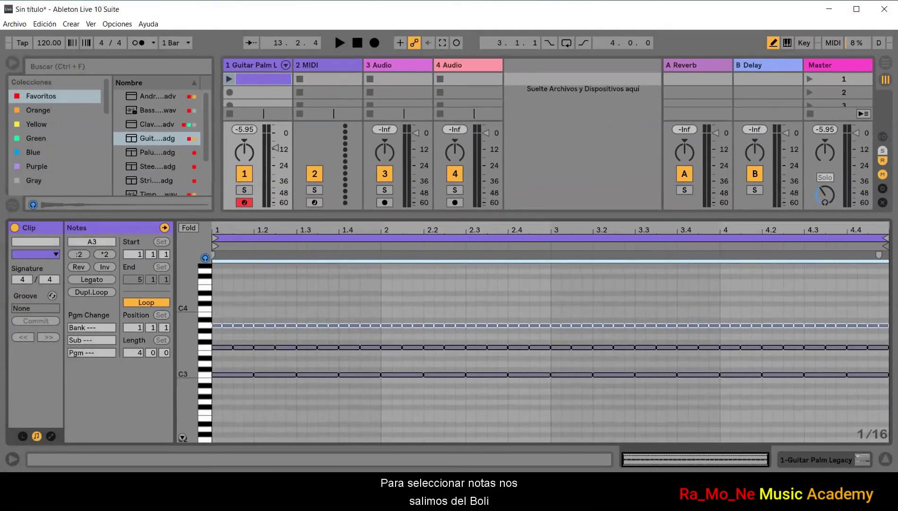
- Turn off Draw Mode and select the block of notes in all three rows between about 1.4 and 3.3
{"action": "left_click", "coordinate": [773, 43]}
{"action": "left_click_drag", "start_coordinate": [350, 299], "coordinate": [629, 395]}
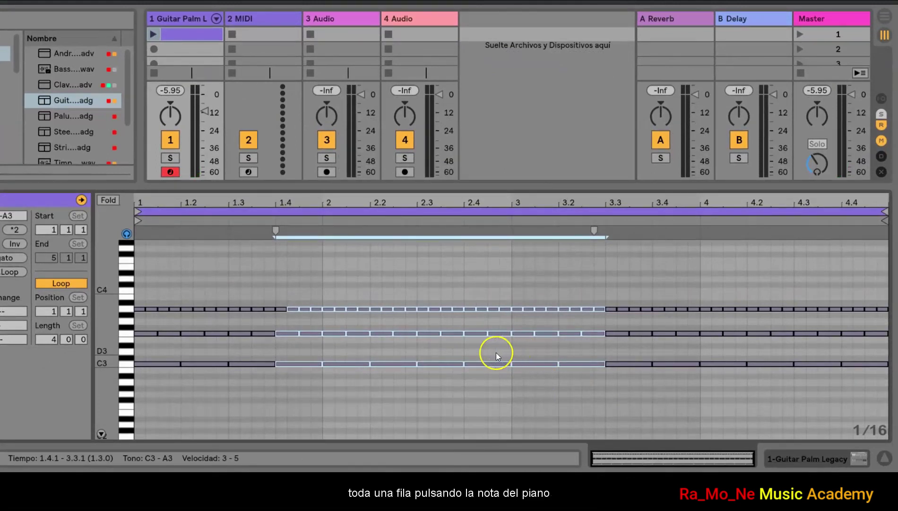
- Select the A3, F3 and C3 rows one at a time and all three together, and clear the selection
{"action": "left_click", "coordinate": [124, 310]}
{"action": "left_click", "coordinate": [125, 334]}
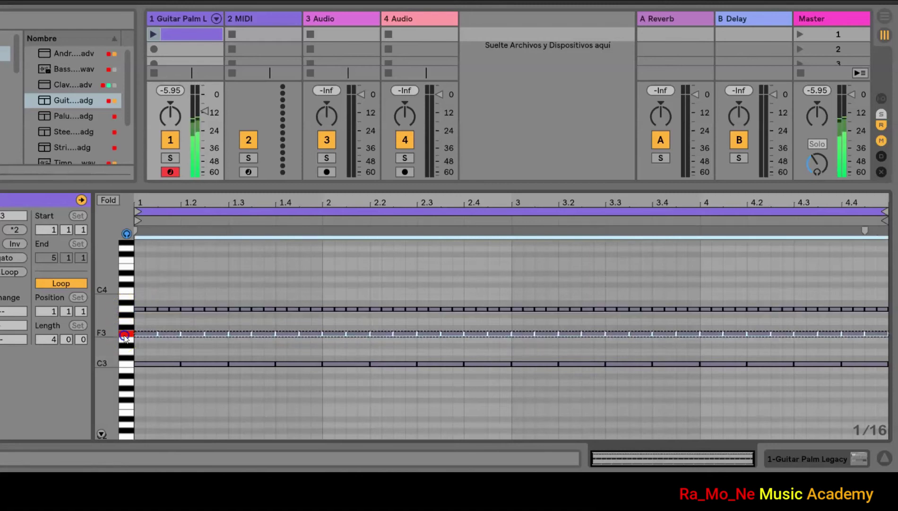
{"action": "left_click", "coordinate": [126, 365]}
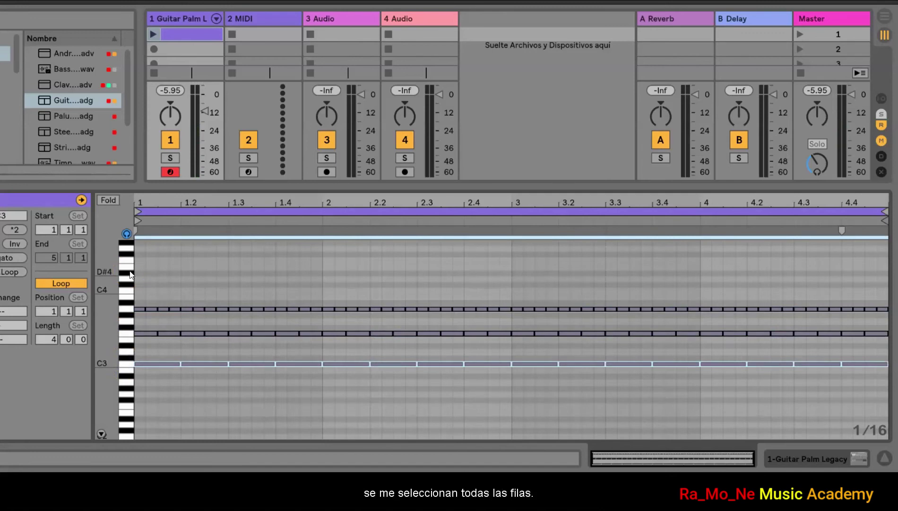
{"action": "left_click_drag", "start_coordinate": [130, 274], "coordinate": [123, 376]}
{"action": "left_click_drag", "start_coordinate": [123, 385], "coordinate": [123, 387]}
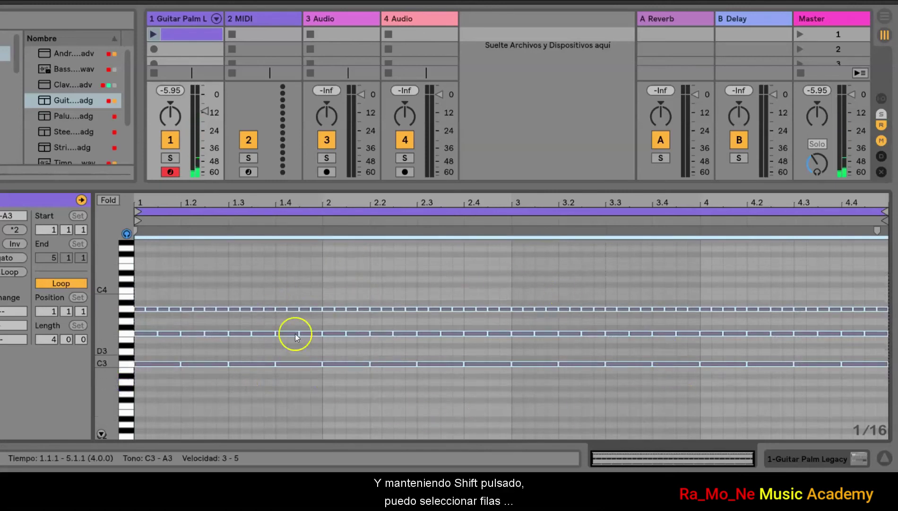
{"action": "left_click", "coordinate": [386, 385]}
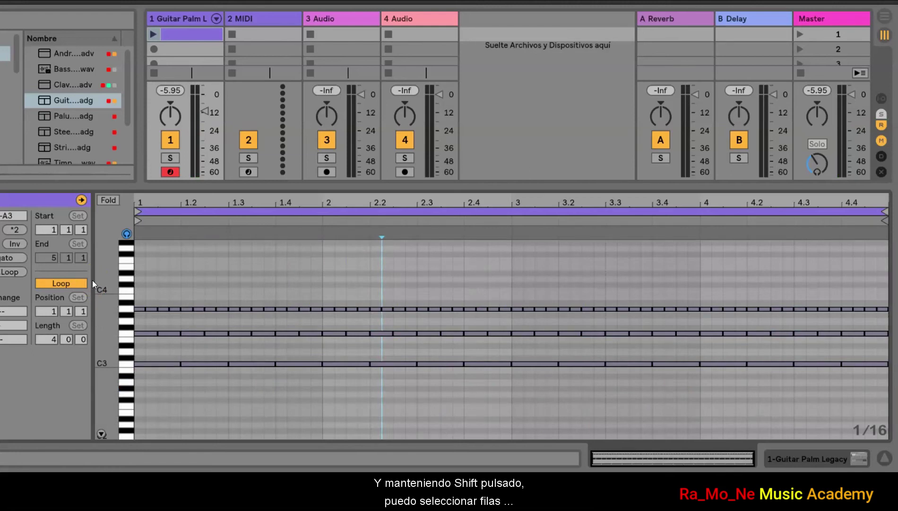
- Select only the complete A3 and C3 rows together and clear the selection
{"action": "left_click", "coordinate": [125, 309]}
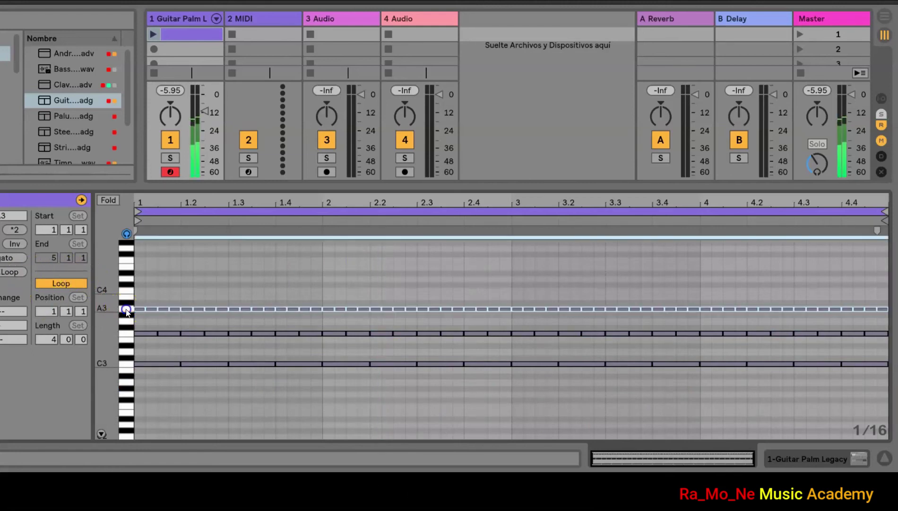
{"action": "left_click", "coordinate": [127, 364], "text": "shift"}
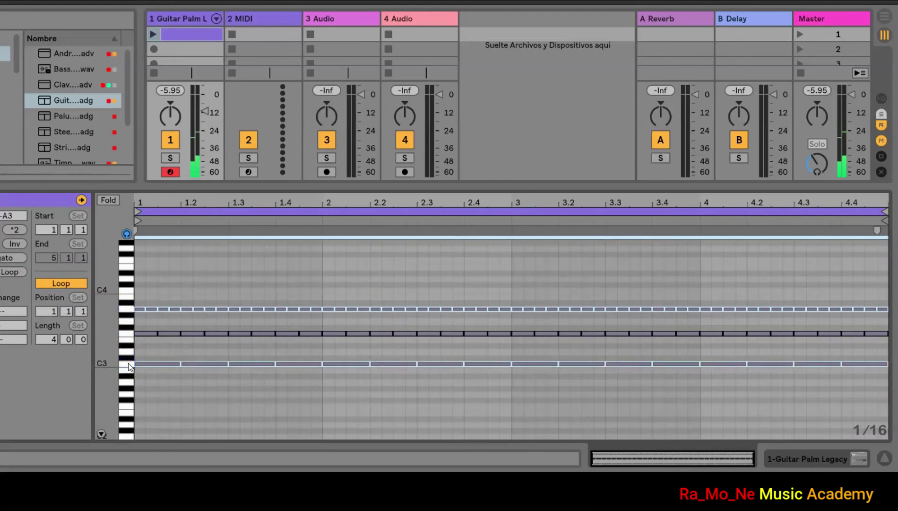
{"action": "left_click", "coordinate": [199, 375]}
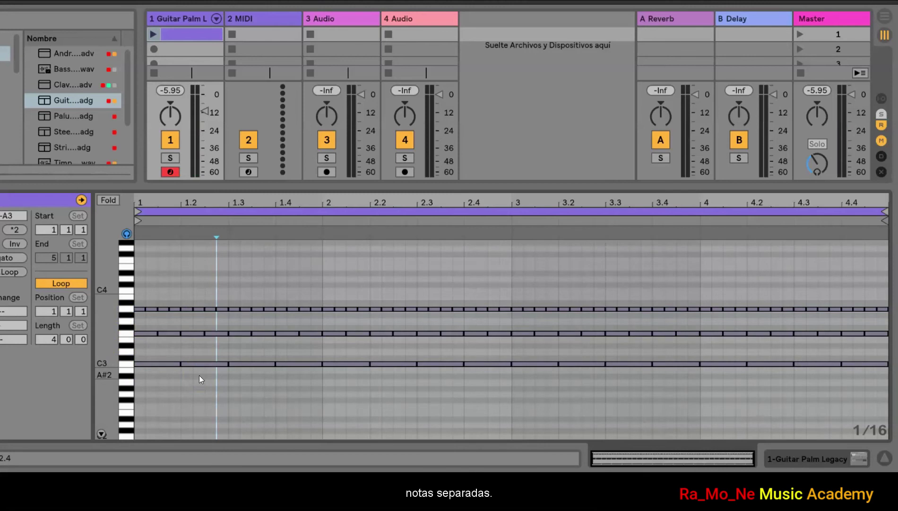
- Select three C3, three F3 and five A3 notes between 1.2 and 2.4 and move them to C#4, F#4 and A#4, starting at 1.2.2
{"action": "left_click", "coordinate": [220, 362]}
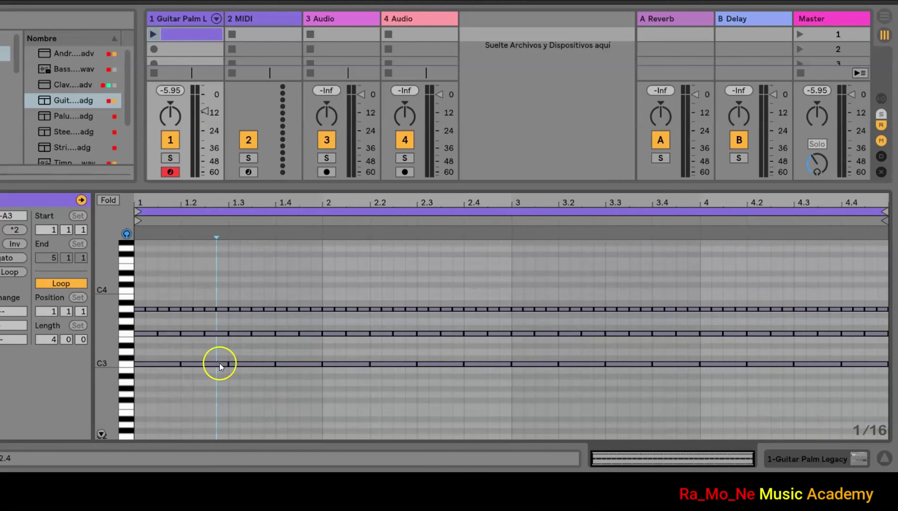
{"action": "left_click", "coordinate": [306, 364], "text": "shift"}
{"action": "left_click", "coordinate": [441, 364], "text": "shift"}
{"action": "left_click", "coordinate": [288, 332], "text": "shift"}
{"action": "left_click", "coordinate": [241, 334], "text": "shift"}
{"action": "left_click", "coordinate": [378, 331], "text": "shift"}
{"action": "left_click", "coordinate": [281, 309], "text": "shift"}
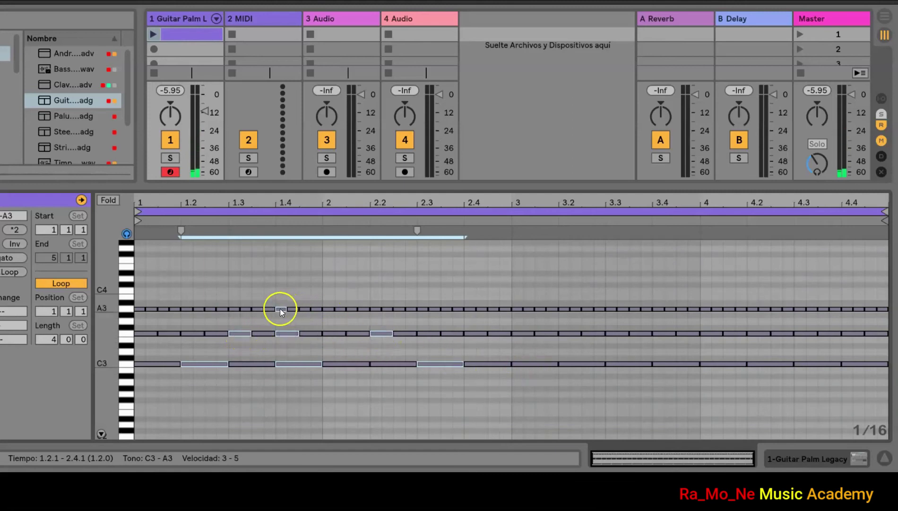
{"action": "left_click", "coordinate": [310, 309], "text": "shift"}
{"action": "left_click", "coordinate": [339, 309], "text": "shift"}
{"action": "left_click", "coordinate": [389, 309], "text": "shift"}
{"action": "left_click", "coordinate": [445, 308], "text": "shift"}
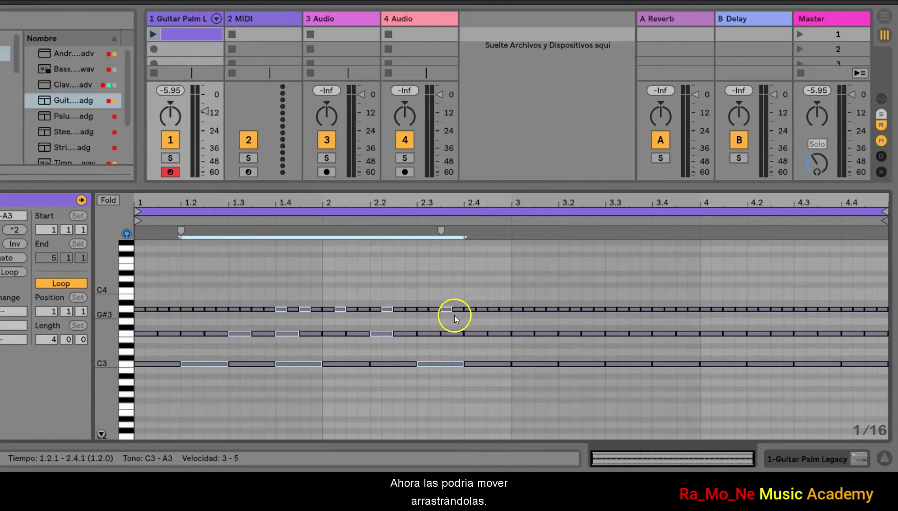
{"action": "scroll", "coordinate": [384, 347], "scroll_direction": "up", "scroll_amount": 3}
{"action": "left_click_drag", "start_coordinate": [384, 347], "coordinate": [391, 266]}
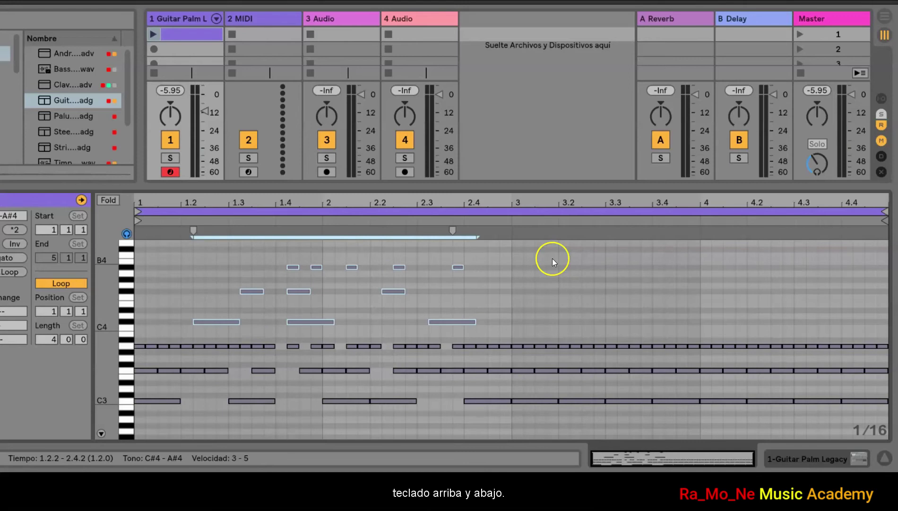
- Transpose the selected notes up two semitones and back, and nudge them two grid steps later and back
{"action": "key", "text": "Up"}
{"action": "key", "text": "Up"}
{"action": "key", "text": "Down"}
{"action": "key", "text": "Down"}
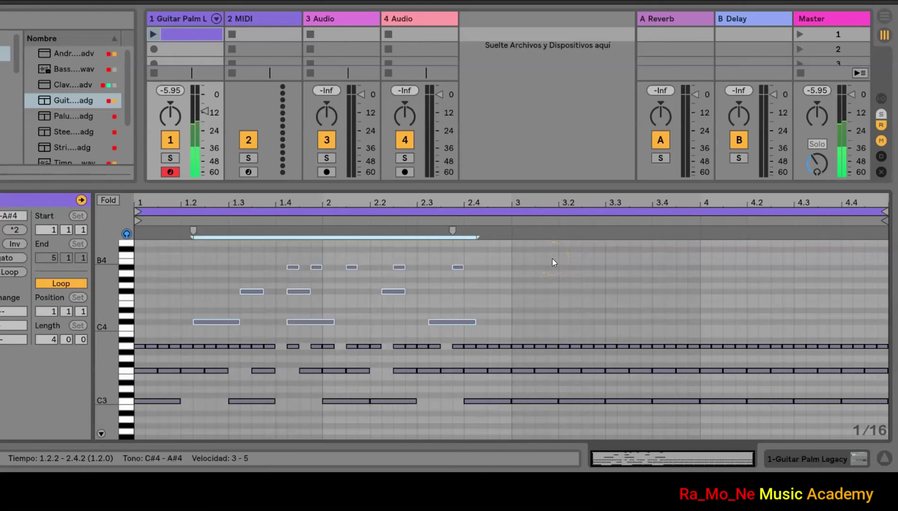
{"action": "key", "text": "Right"}
{"action": "key", "text": "Right"}
{"action": "key", "text": "Left"}
{"action": "key", "text": "Left"}
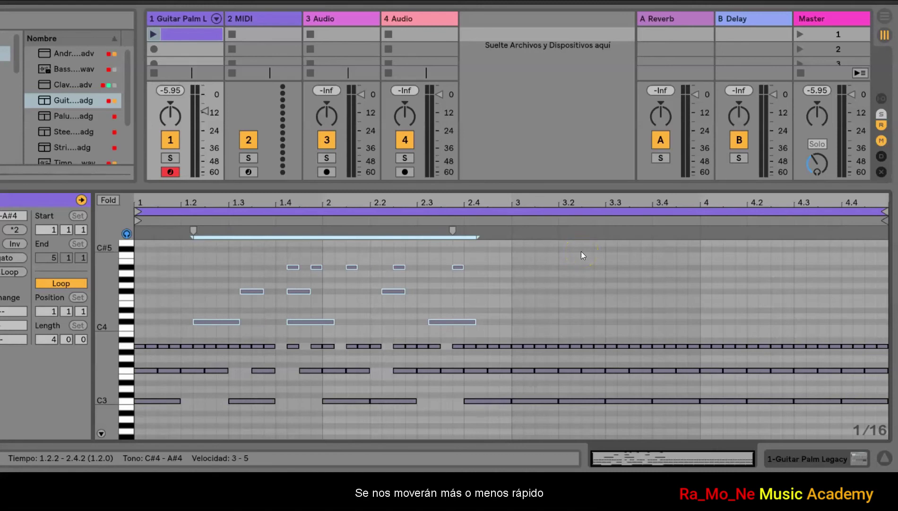
- Nudge the selected notes two 1/16 steps later, set the fixed grid to 1/4, and nudge them onward to start at 2.3
{"action": "key", "text": "Right"}
{"action": "key", "text": "Right"}
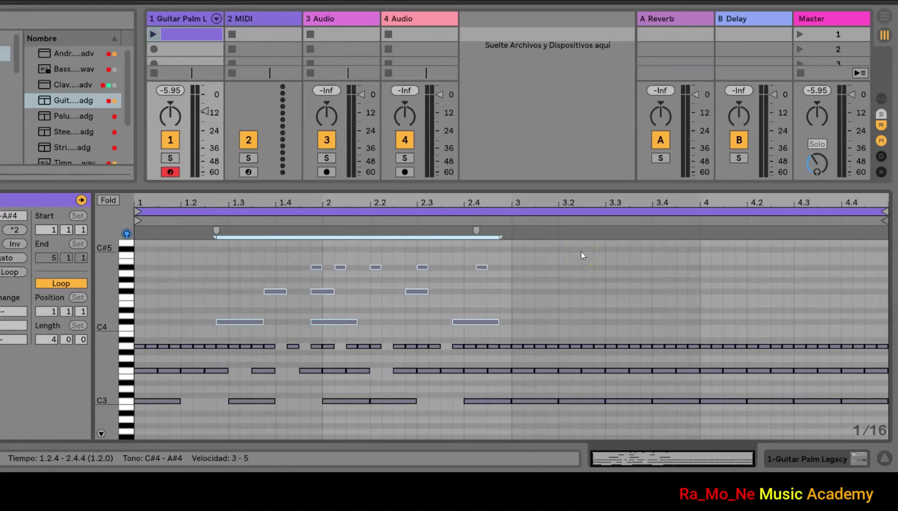
{"action": "right_click", "coordinate": [538, 262]}
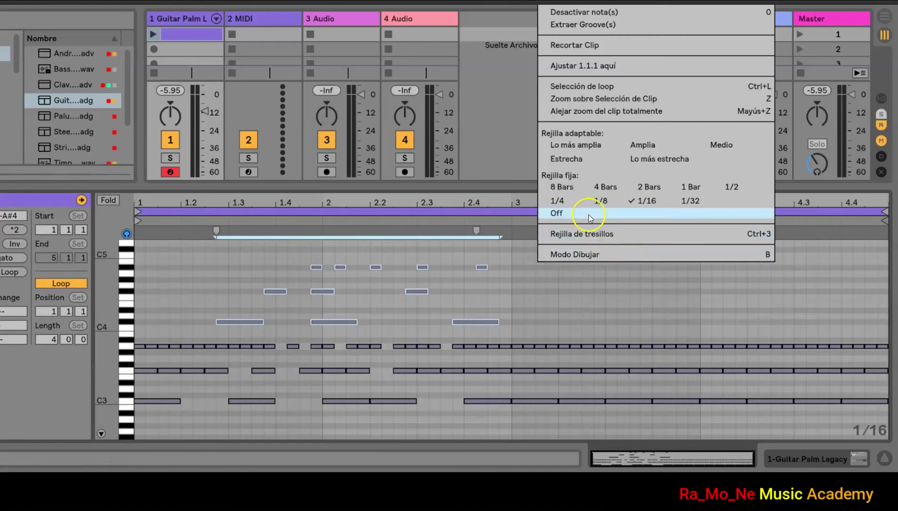
{"action": "left_click", "coordinate": [560, 199]}
{"action": "key", "text": "Right"}
{"action": "key", "text": "Right"}
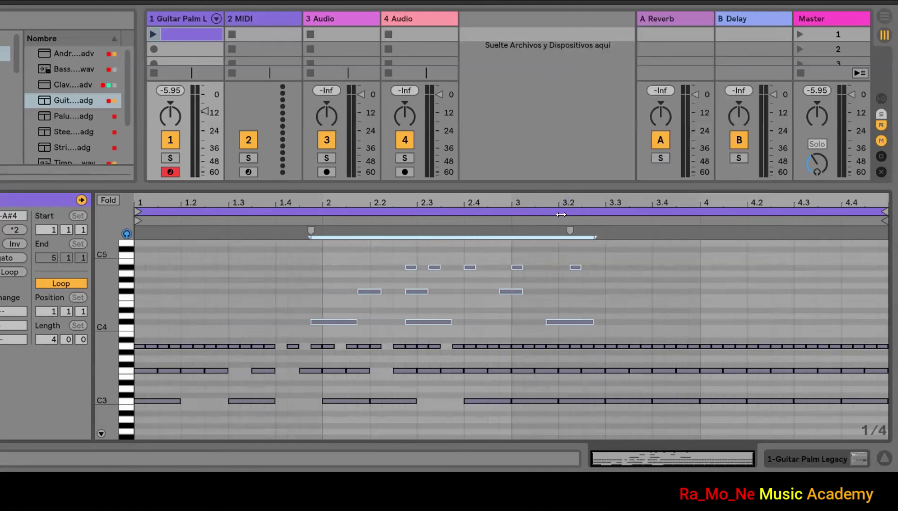
{"action": "key", "text": "Right"}
{"action": "key", "text": "Right"}
- Set the fixed grid to 1 Bar and nudge the selected notes back to start at 1.3.1
{"action": "right_click", "coordinate": [646, 271]}
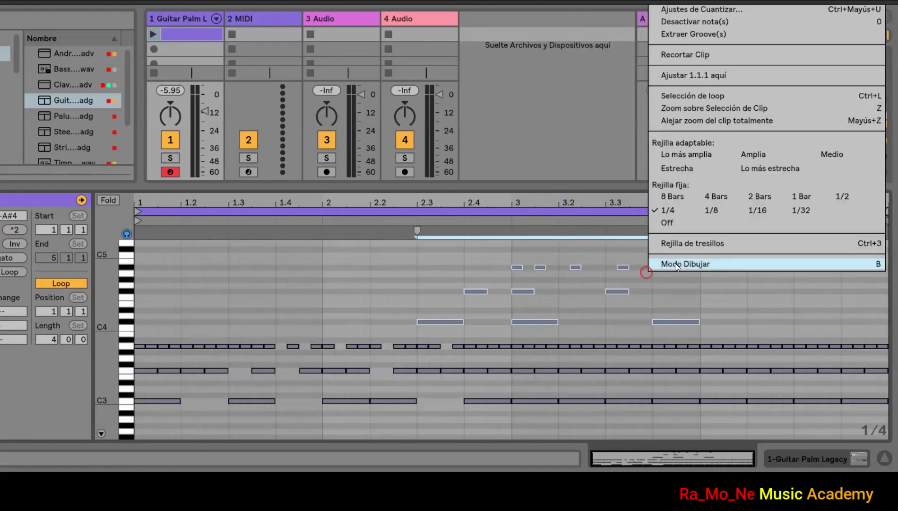
{"action": "left_click", "coordinate": [807, 196]}
{"action": "key", "text": "Right"}
{"action": "key", "text": "Left"}
{"action": "key", "text": "Left"}
{"action": "key", "text": "Left"}
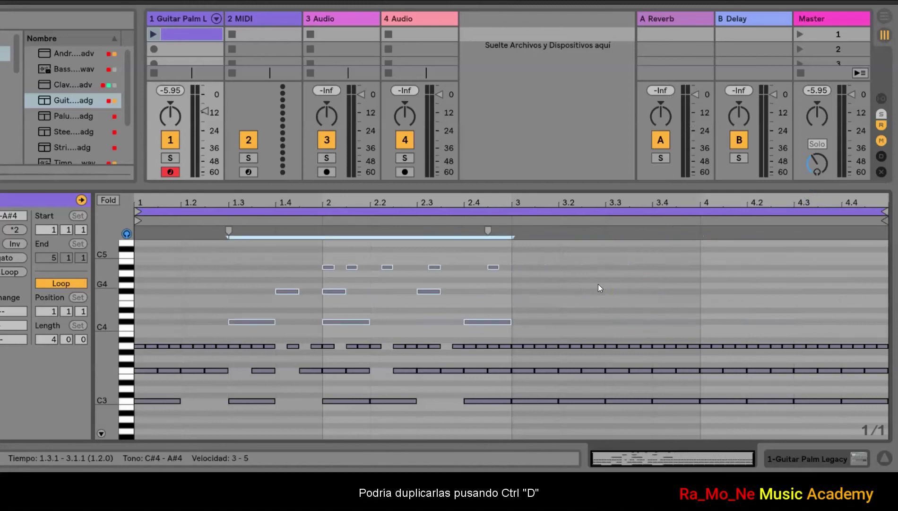
- Duplicate the selected notes to start at 3.1.1 and transpose the copies up an octave to C#5–A#5
{"action": "key", "text": "ctrl+d"}
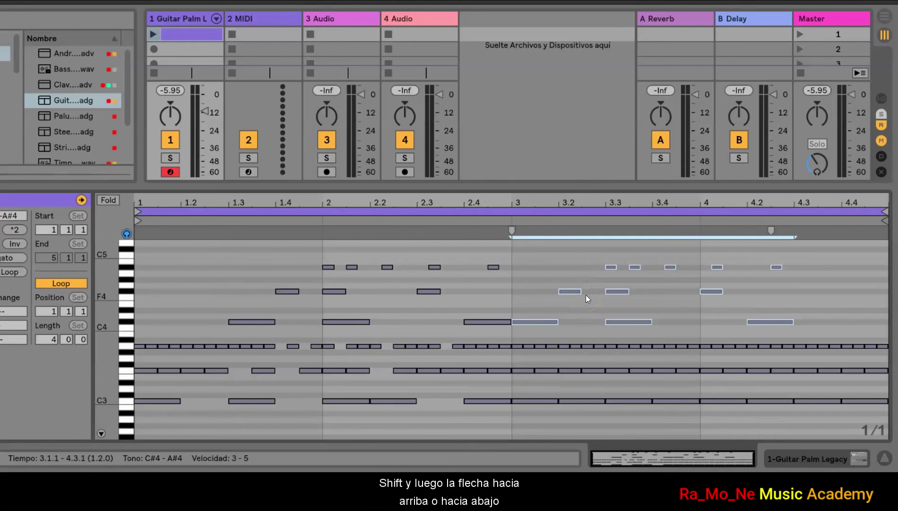
{"action": "key", "text": "shift+Up"}
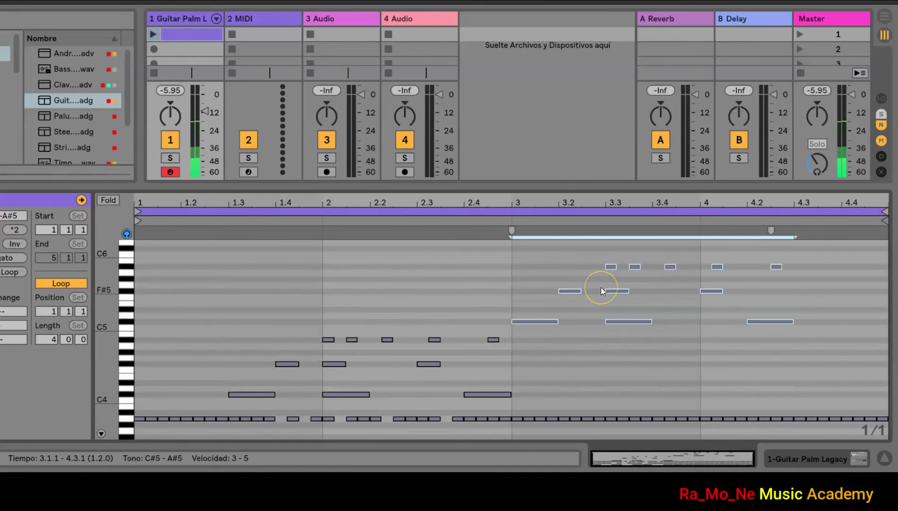
{"action": "key", "text": "shift+Down"}
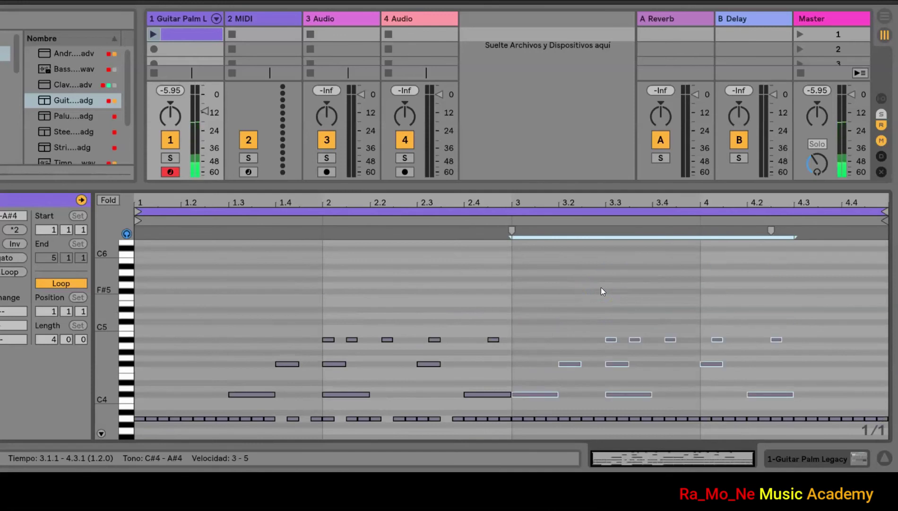
{"action": "key", "text": "shift+Up"}
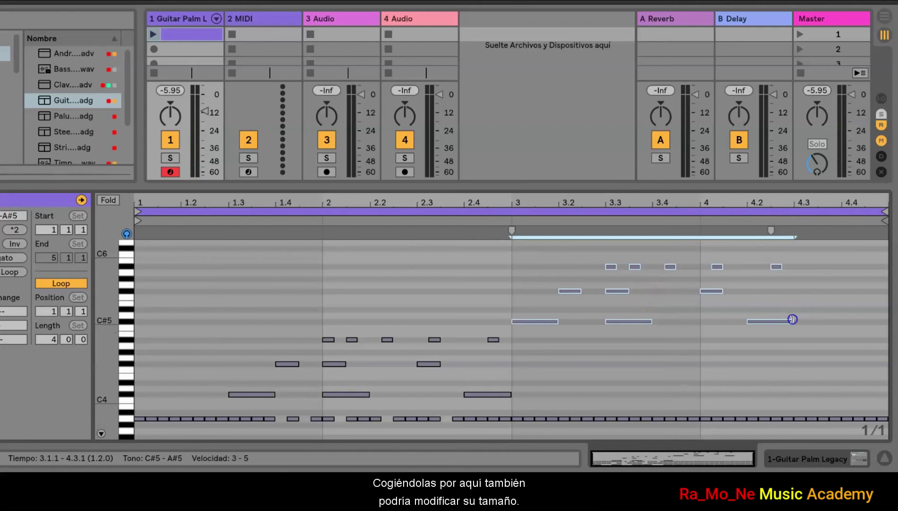
- Lengthen the copied notes so the last one ends at about 4.3.2, and undo the lengthening and the octave transposition
{"action": "mouse_move", "coordinate": [792, 319]}
{"action": "left_mouse_down"}
{"action": "mouse_move", "coordinate": [780, 322]}
{"action": "mouse_move", "coordinate": [858, 316]}
{"action": "mouse_move", "coordinate": [788, 327]}
{"action": "mouse_move", "coordinate": [827, 325]}
{"action": "mouse_move", "coordinate": [807, 326]}
{"action": "left_mouse_up"}
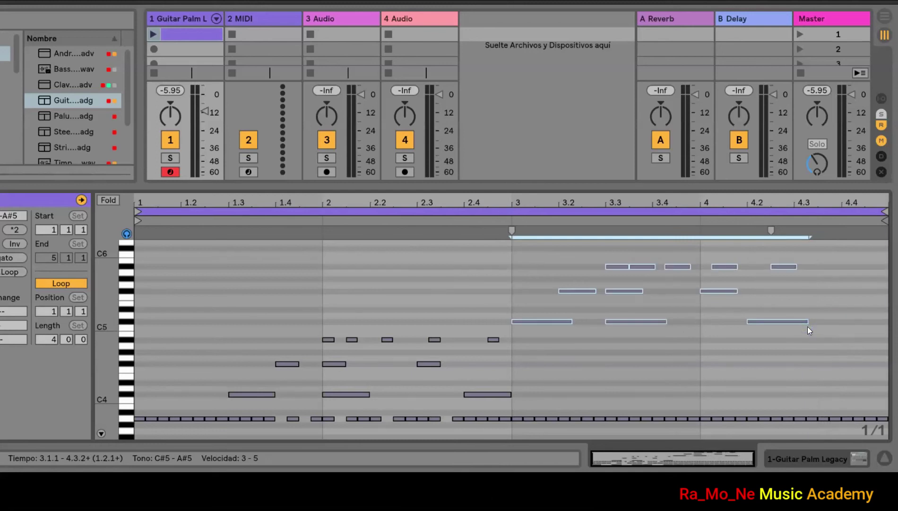
{"action": "key", "text": "ctrl+z"}
{"action": "key", "text": "ctrl+z"}
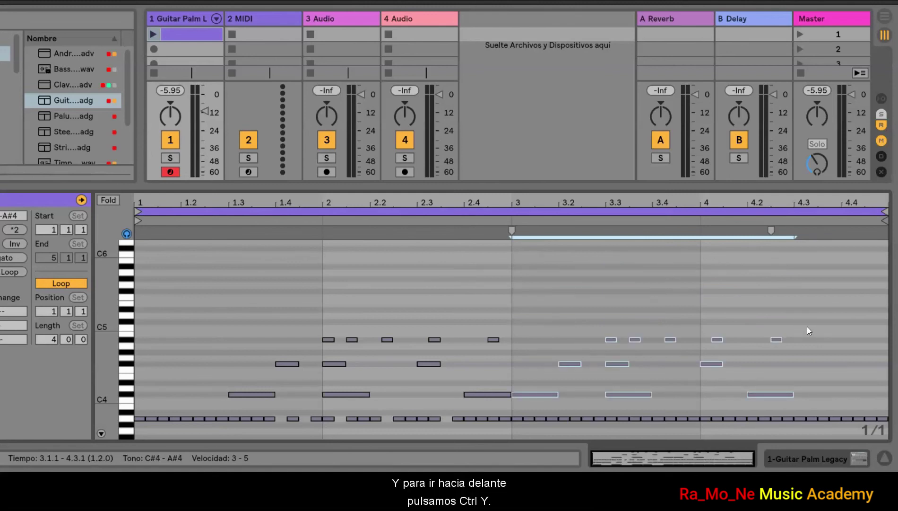
- Redo the lengthening of the copied notes and leave them at C#4–A#4
{"action": "key", "text": "ctrl+y"}
{"action": "key", "text": "ctrl+y"}
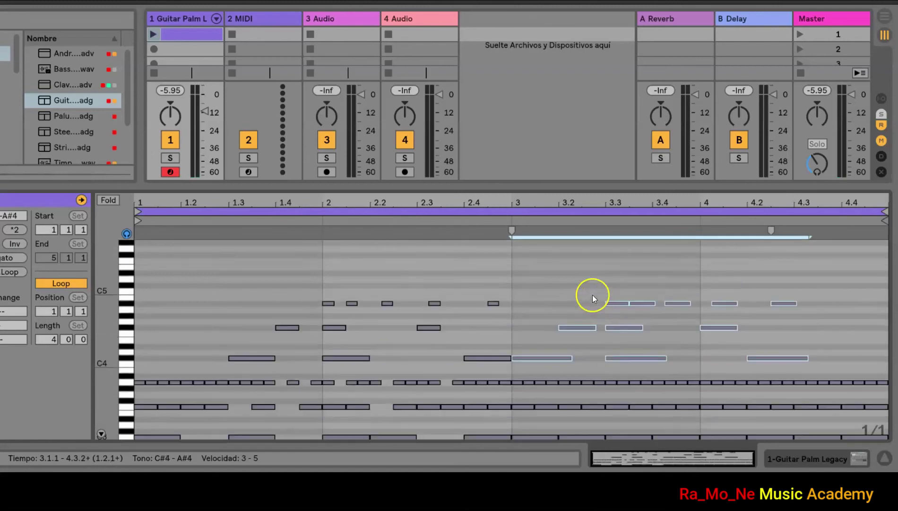
{"action": "scroll", "coordinate": [591, 293], "scroll_direction": "down", "scroll_amount": 2}
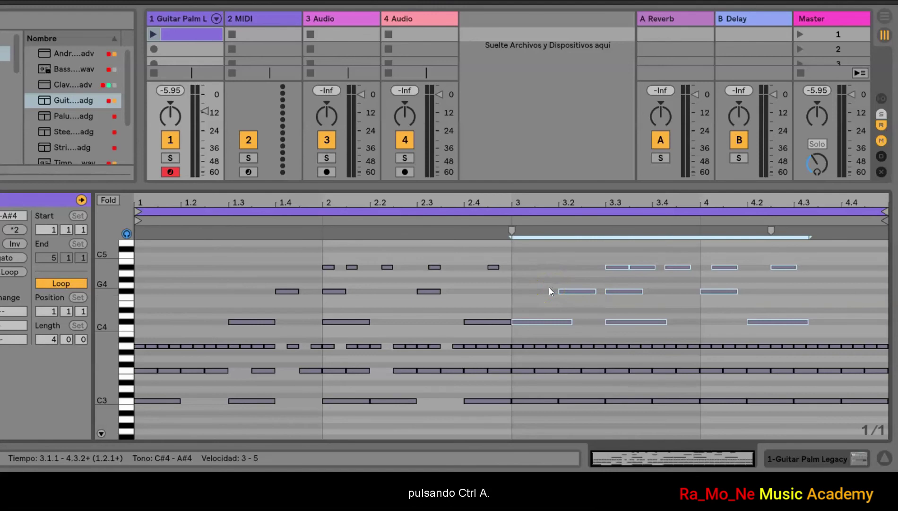
- Select all notes in the clip, fold the piano roll to the keys in use, and unfold it again
{"action": "key", "text": "ctrl+a"}
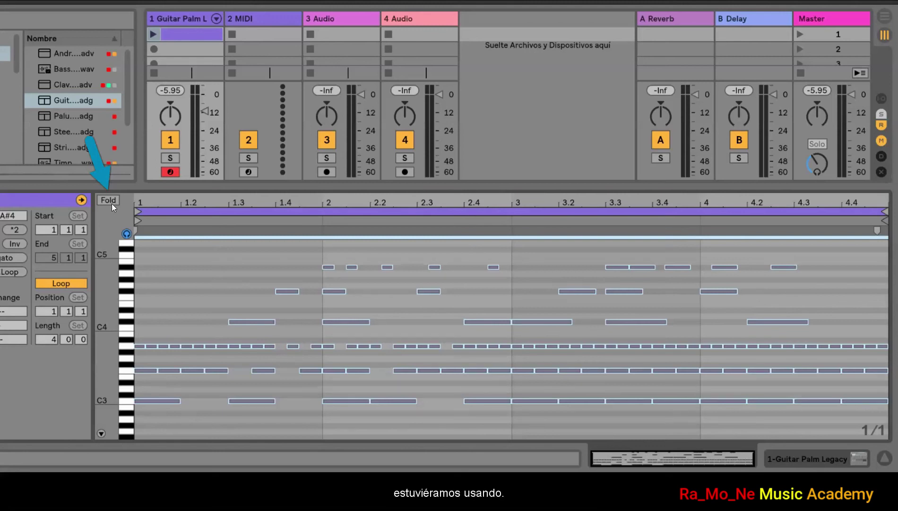
{"action": "left_click", "coordinate": [111, 202]}
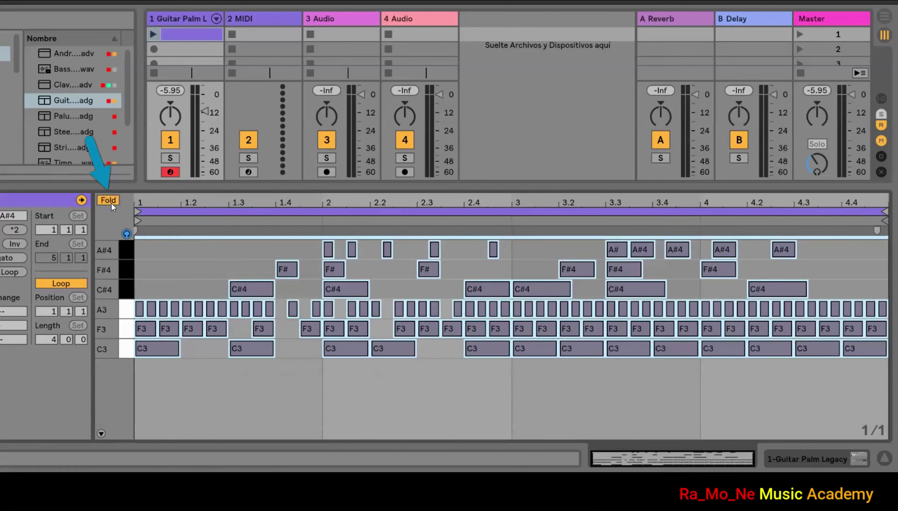
{"action": "left_click", "coordinate": [110, 200]}
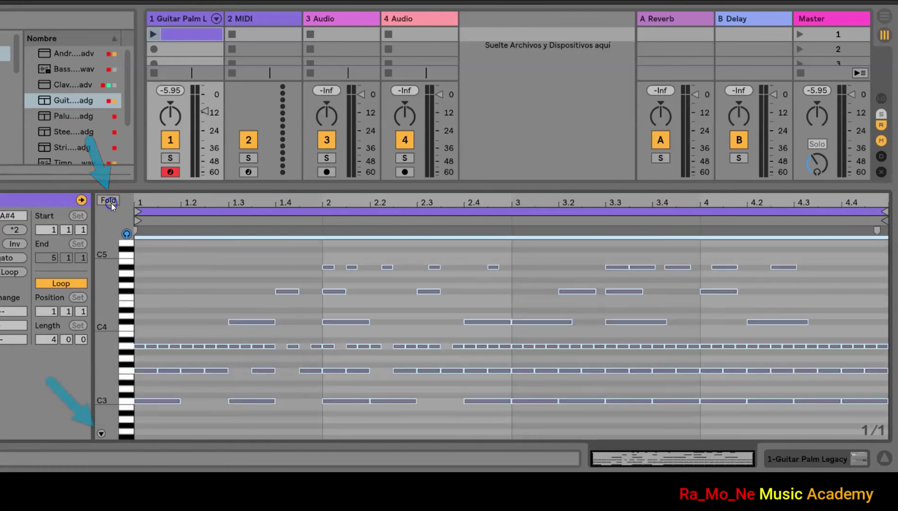
- Show the velocity editor for the selected notes
{"action": "left_click", "coordinate": [106, 433]}
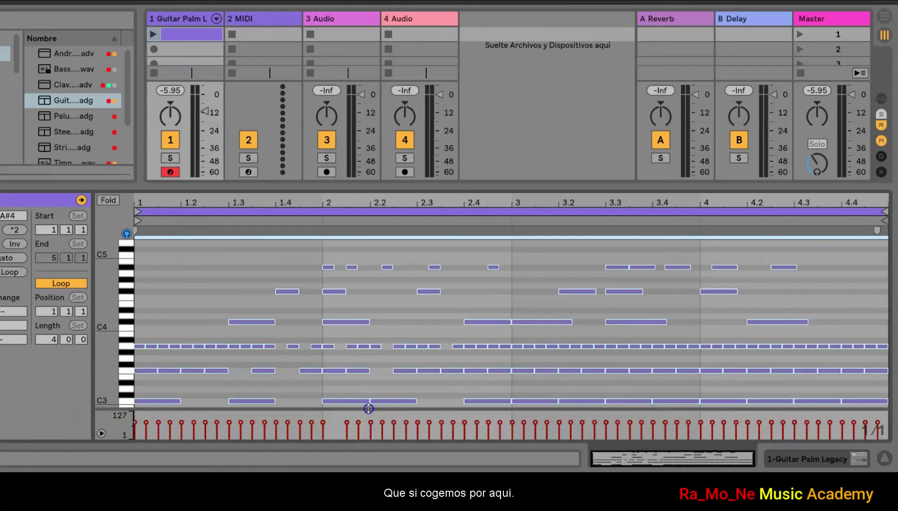
- Adjust the height of the velocity lane, enlarge the clip view, and deselect all the notes
{"action": "left_click_drag", "start_coordinate": [369, 408], "coordinate": [382, 336]}
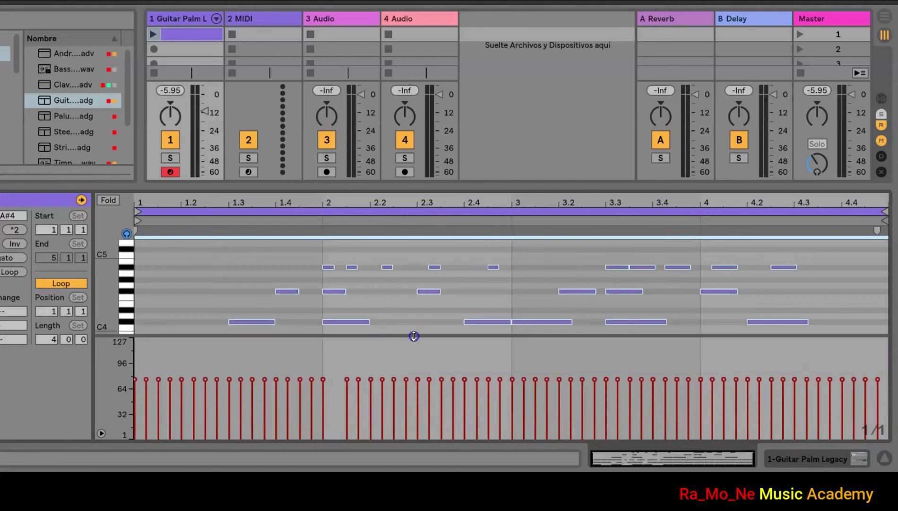
{"action": "left_click_drag", "start_coordinate": [413, 335], "coordinate": [409, 385]}
{"action": "left_click_drag", "start_coordinate": [449, 184], "coordinate": [450, 153]}
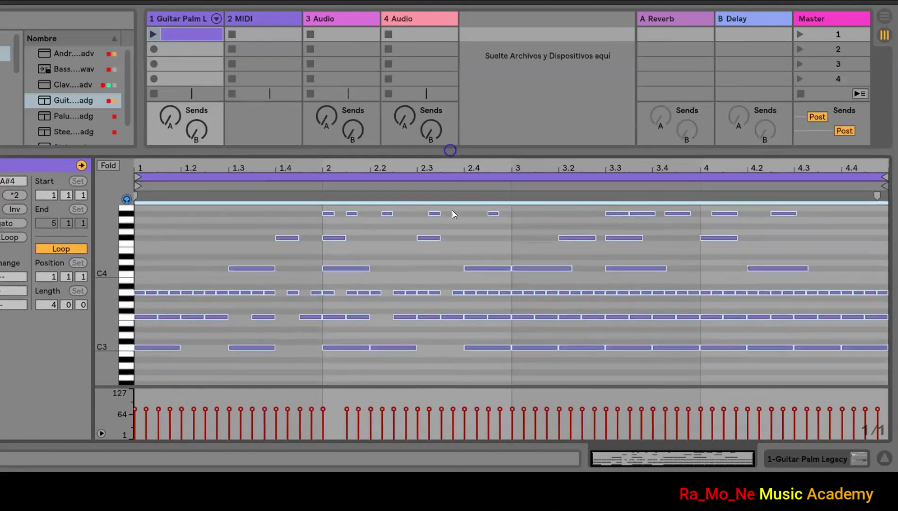
{"action": "left_click", "coordinate": [242, 285]}
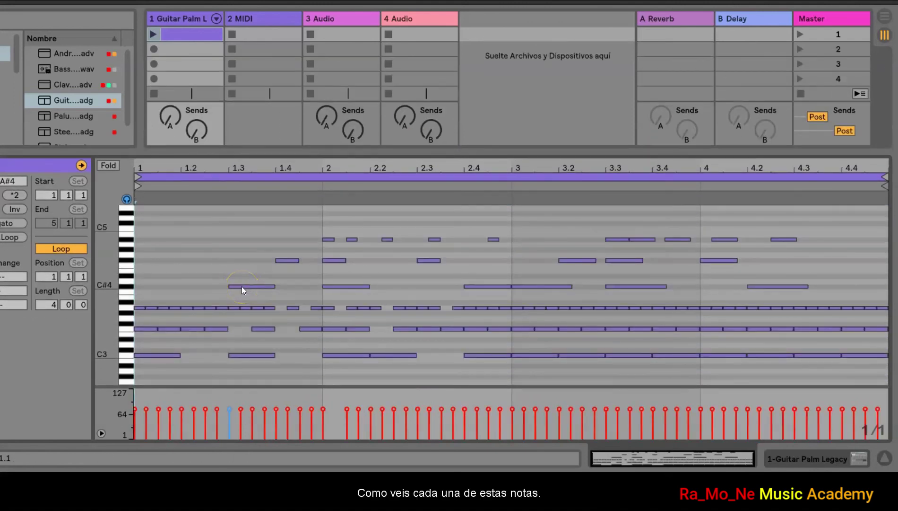
- Set the velocity of the A3 note at 2.4.2 to 84 and the C3 note at 3.1.1 to 69
{"action": "left_click", "coordinate": [408, 309]}
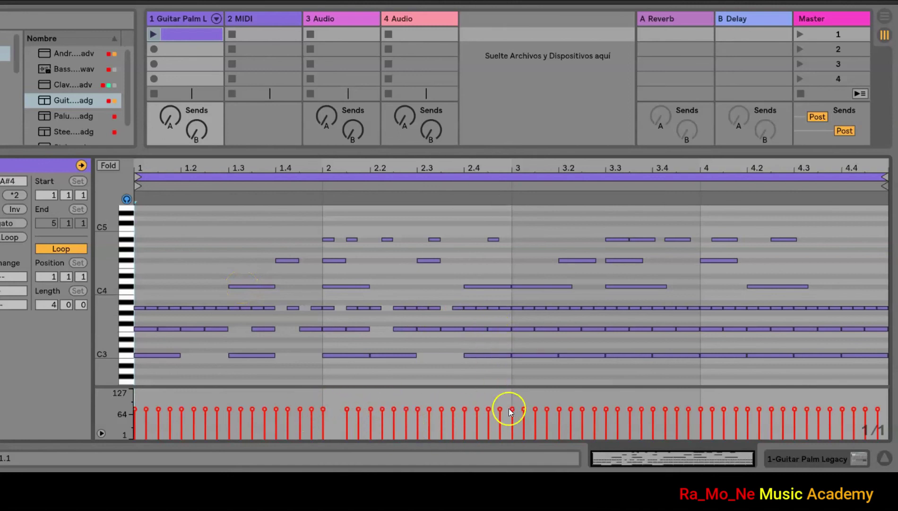
{"action": "left_click", "coordinate": [496, 355]}
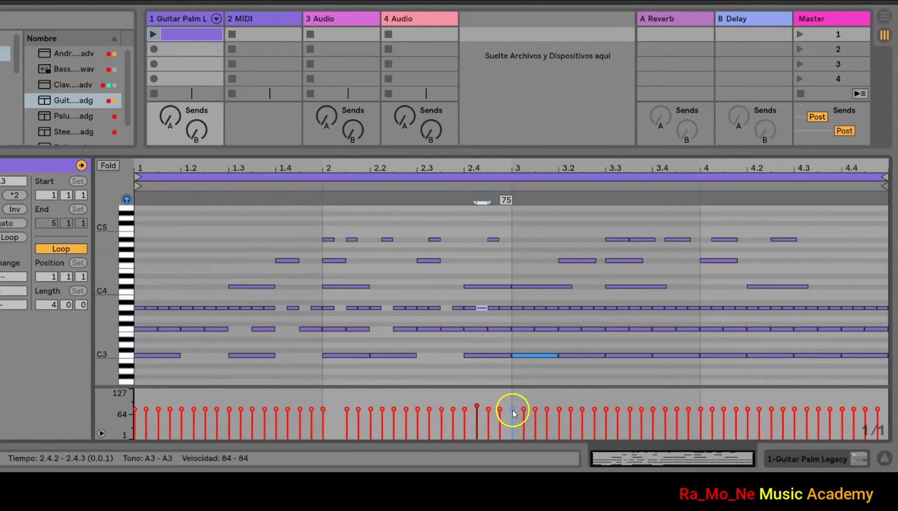
{"action": "left_click", "coordinate": [512, 410]}
{"action": "mouse_move", "coordinate": [512, 410]}
{"action": "left_mouse_down"}
{"action": "mouse_move", "coordinate": [512, 425]}
{"action": "mouse_move", "coordinate": [512, 411]}
{"action": "left_mouse_up"}
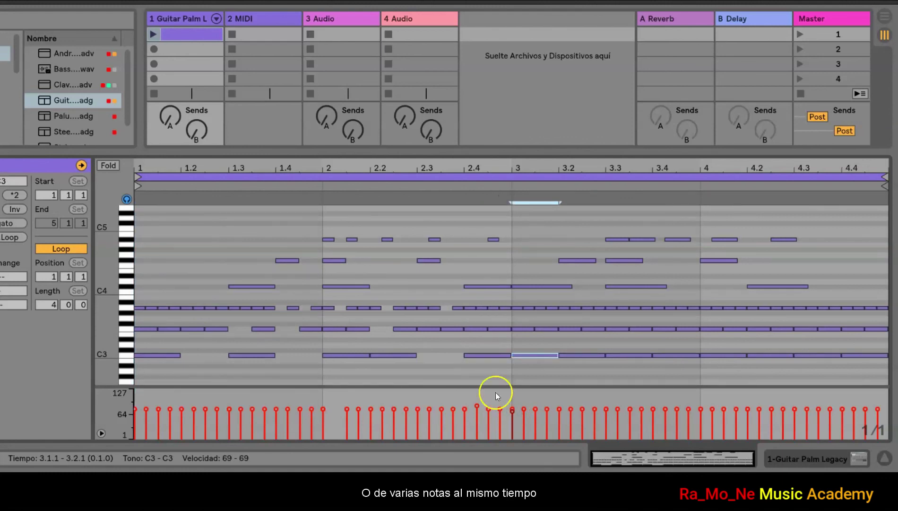
- Select the notes from 1.4.1 to 4.1.1, lower their velocities together, and draw an uneven velocity curve over them in a taller velocity lane
{"action": "left_click_drag", "start_coordinate": [290, 224], "coordinate": [659, 373]}
{"action": "left_click_drag", "start_coordinate": [586, 404], "coordinate": [582, 406]}
{"action": "left_click_drag", "start_coordinate": [501, 387], "coordinate": [506, 371]}
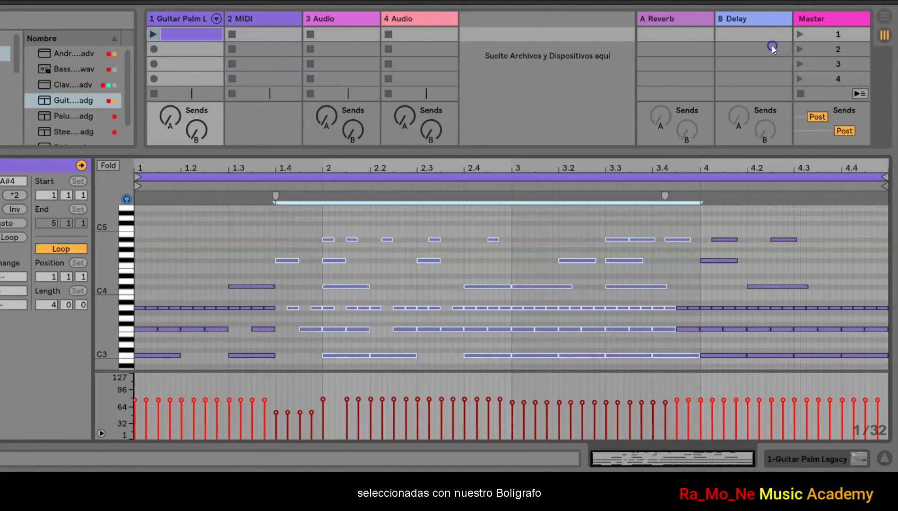
{"action": "mouse_move", "coordinate": [357, 402]}
{"action": "left_mouse_down"}
{"action": "mouse_move", "coordinate": [572, 430]}
{"action": "mouse_move", "coordinate": [611, 411]}
{"action": "mouse_move", "coordinate": [647, 428]}
{"action": "mouse_move", "coordinate": [683, 399]}
{"action": "left_mouse_up"}
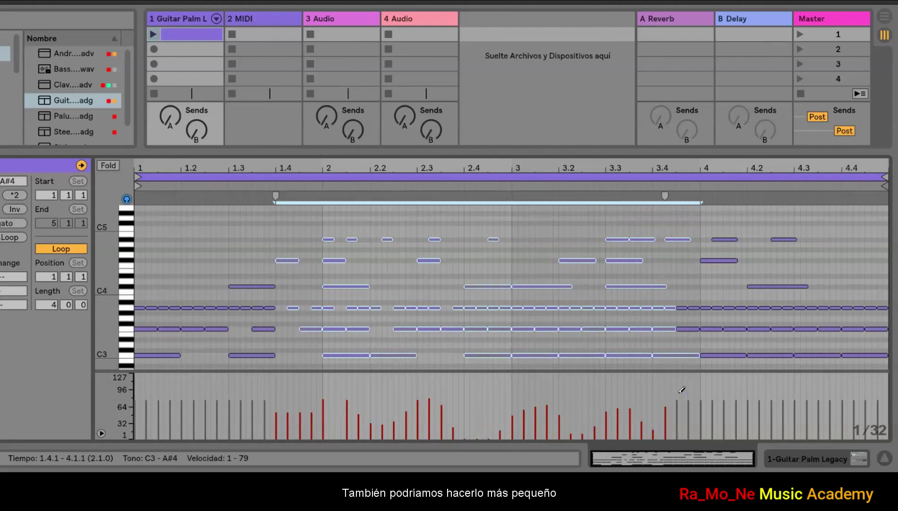
- Shorten the loop to end at bar 3 and crop the clip to those two bars
{"action": "left_click_drag", "start_coordinate": [886, 177], "coordinate": [509, 179]}
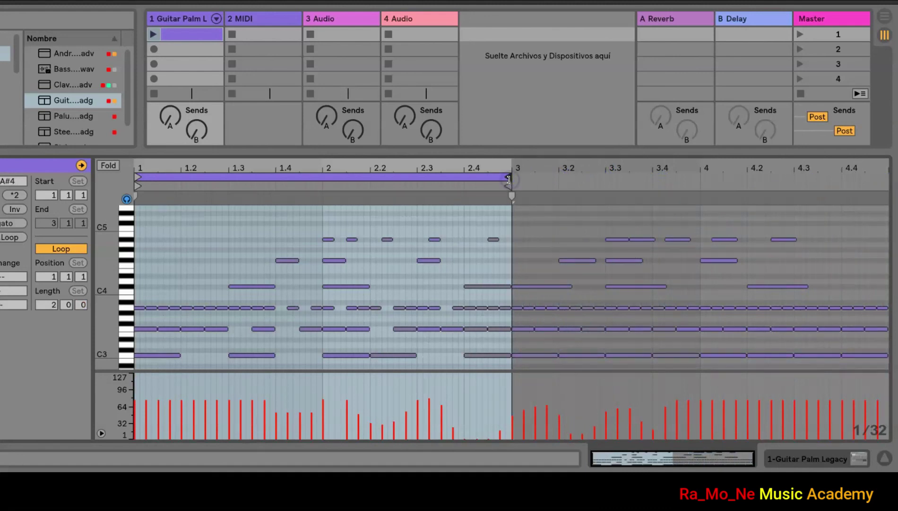
{"action": "right_click", "coordinate": [242, 247]}
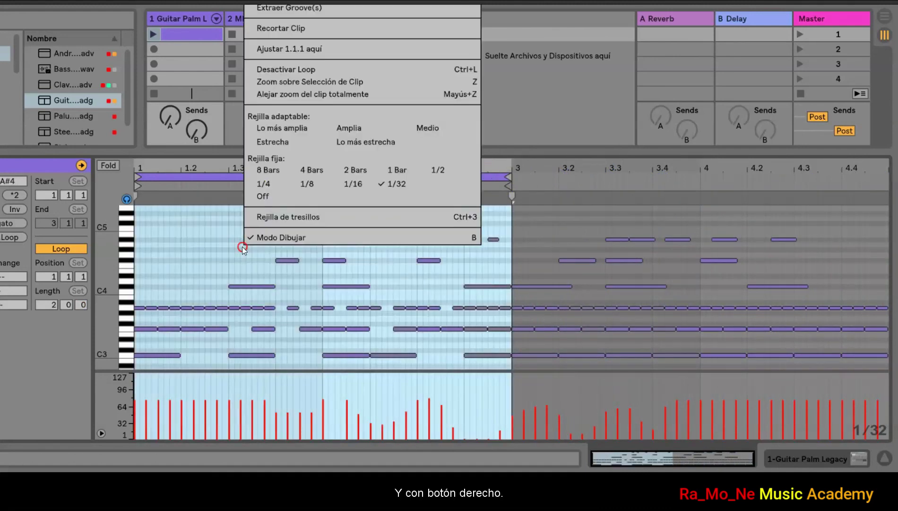
{"action": "left_click", "coordinate": [273, 29]}
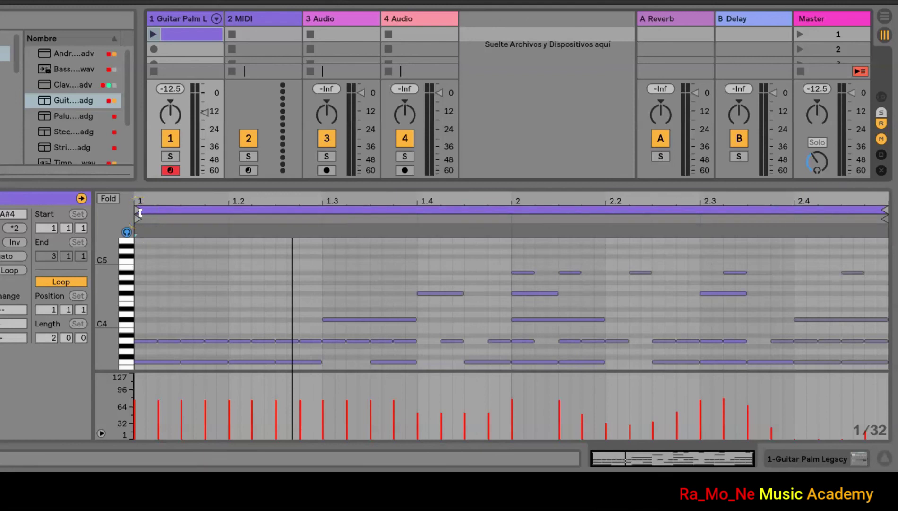
- Set the loop start to 2.4.1 and the clip's start marker to 1.1.1
{"action": "left_click_drag", "start_coordinate": [137, 210], "coordinate": [794, 233]}
{"action": "left_click", "coordinate": [793, 236]}
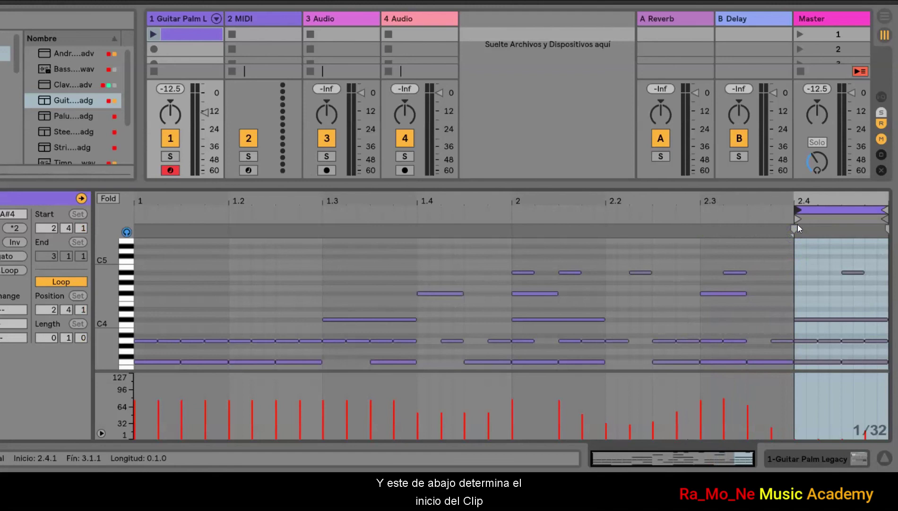
{"action": "left_click_drag", "start_coordinate": [798, 222], "coordinate": [132, 210]}
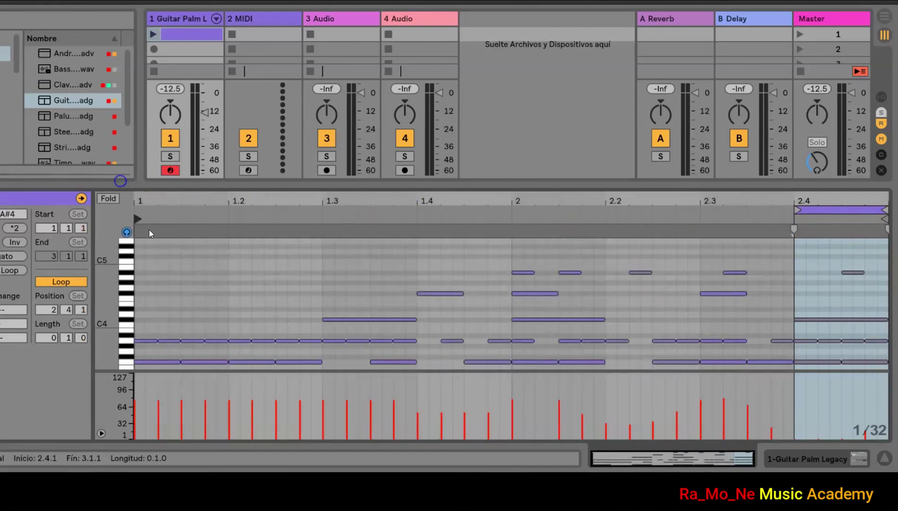
- Launch the guitar clip to hear it play from its start into the short loop
{"action": "left_click", "coordinate": [125, 232]}
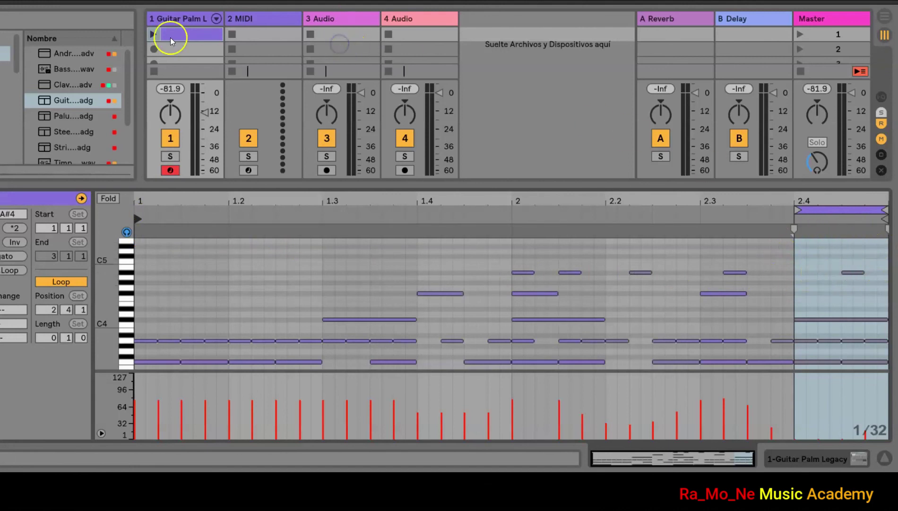
{"action": "left_click", "coordinate": [152, 34]}
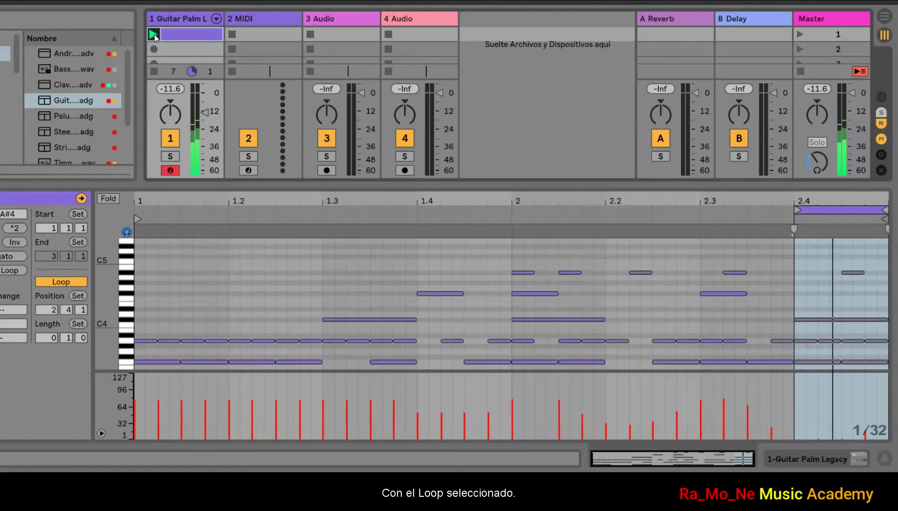
{"action": "left_click", "coordinate": [207, 36]}
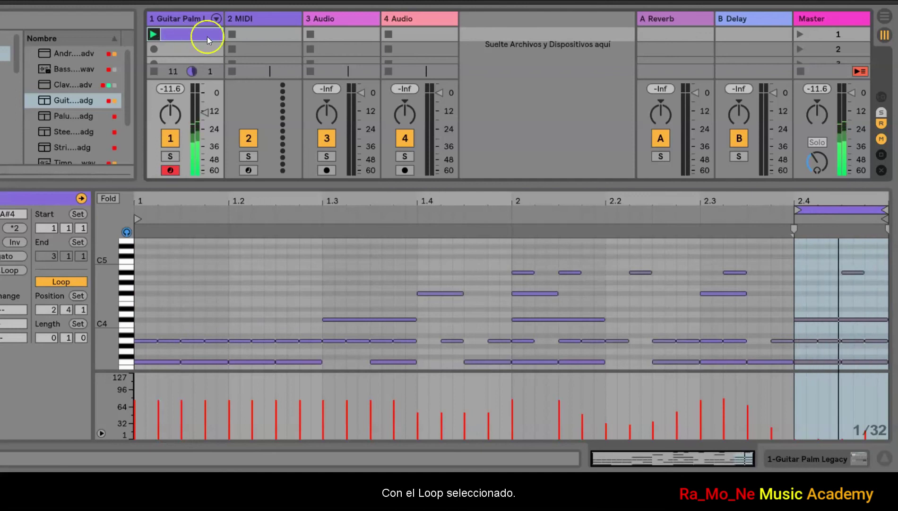
- Select the loop brace and shift it back in 1/32 grid steps to position 1.1.4 while the clip plays
{"action": "left_click", "coordinate": [832, 211]}
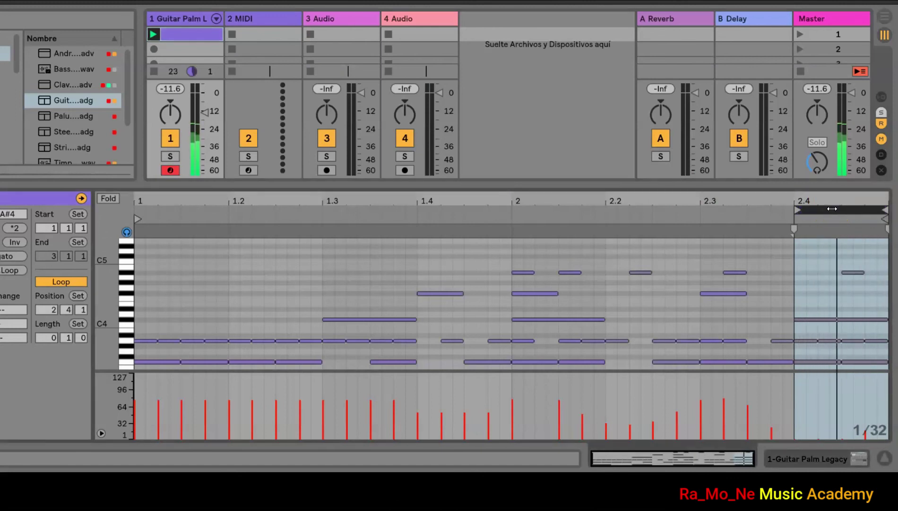
{"action": "key", "text": "Left"}
{"action": "key", "text": "Left"}
{"action": "key", "text": "Left"}
{"action": "key", "text": "Left"}
{"action": "key", "text": "Left"}
{"action": "key", "text": "Left"}
{"action": "key", "text": "Left"}
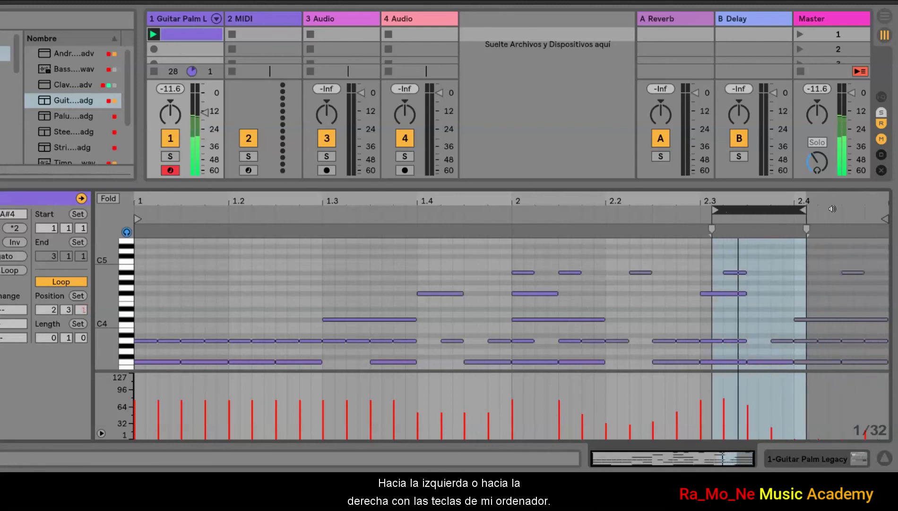
{"action": "key", "text": "Left"}
{"action": "key", "text": "Left"}
{"action": "key", "text": "Left"}
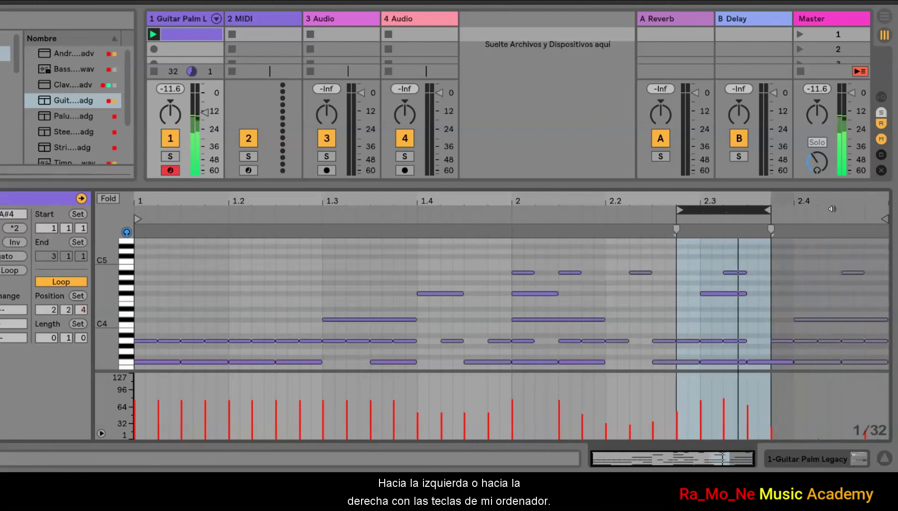
{"action": "key", "text": "Left"}
{"action": "key", "text": "Left"}
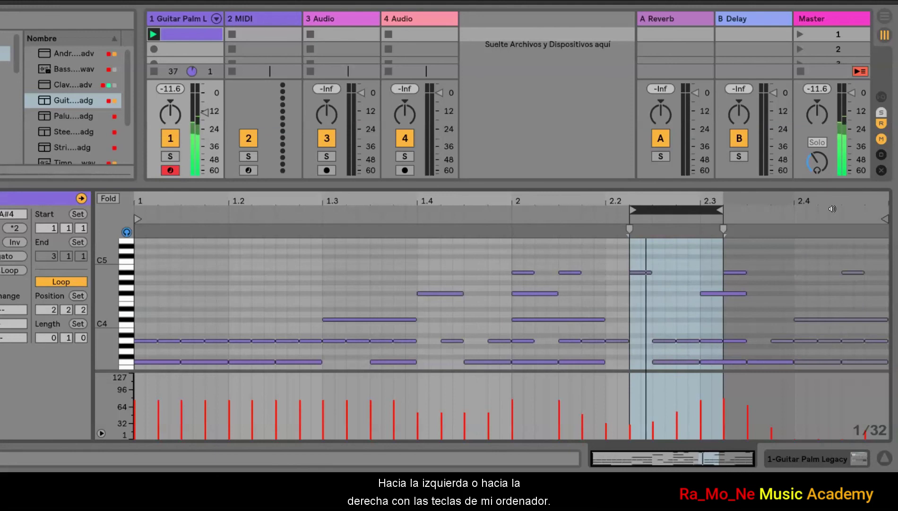
{"action": "key", "text": "Left"}
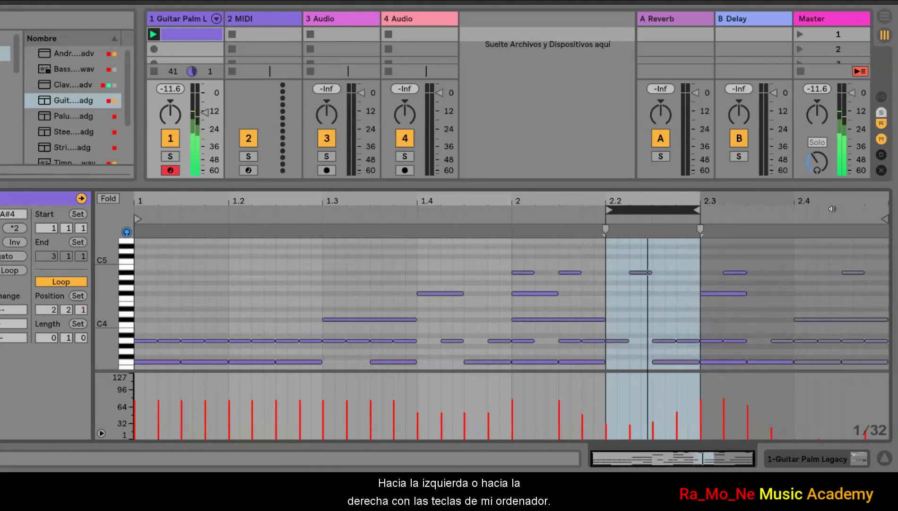
{"action": "key", "text": "Left"}
{"action": "key", "text": "Left"}
{"action": "key", "text": "Left"}
{"action": "key", "text": "Left"}
{"action": "key", "text": "Left"}
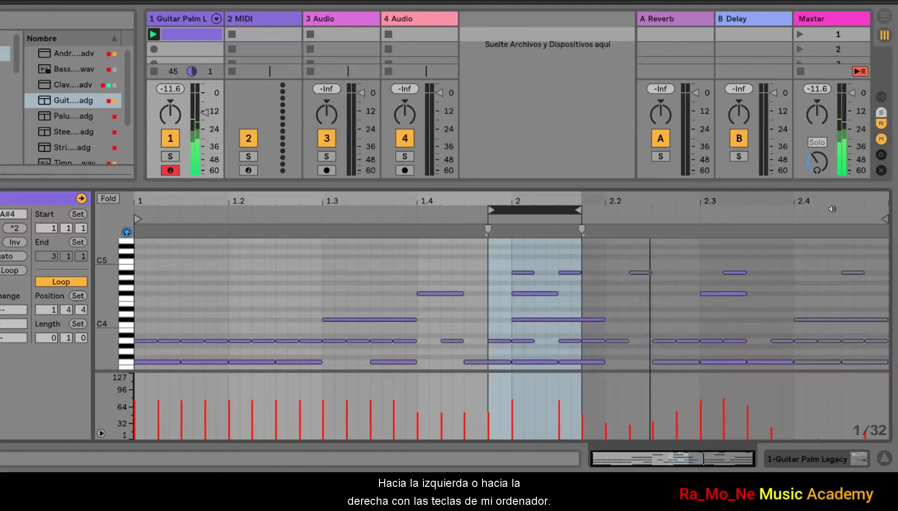
{"action": "key", "text": "Left"}
{"action": "key", "text": "Left"}
{"action": "key", "text": "Left"}
{"action": "key", "text": "Left"}
{"action": "key", "text": "Left"}
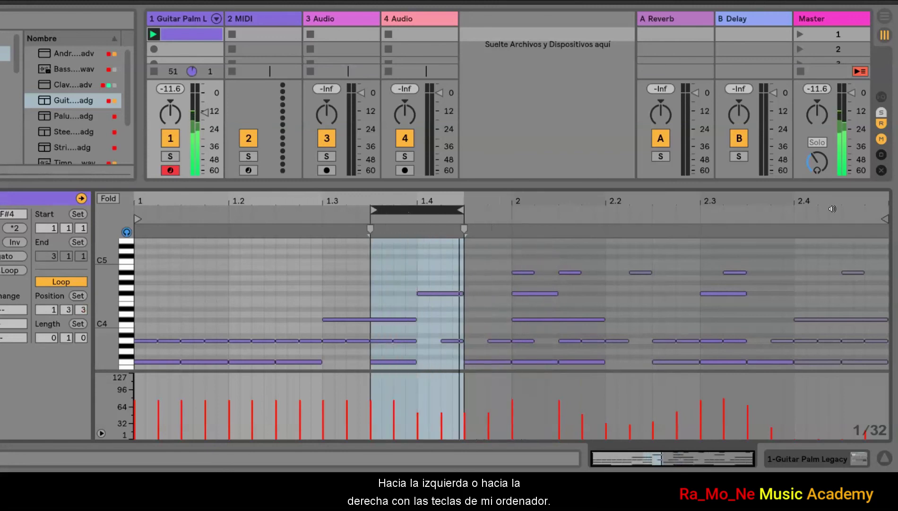
{"action": "key", "text": "Left"}
{"action": "key", "text": "Left"}
{"action": "key", "text": "Left"}
{"action": "key", "text": "Left"}
{"action": "key", "text": "Left"}
{"action": "key", "text": "Left"}
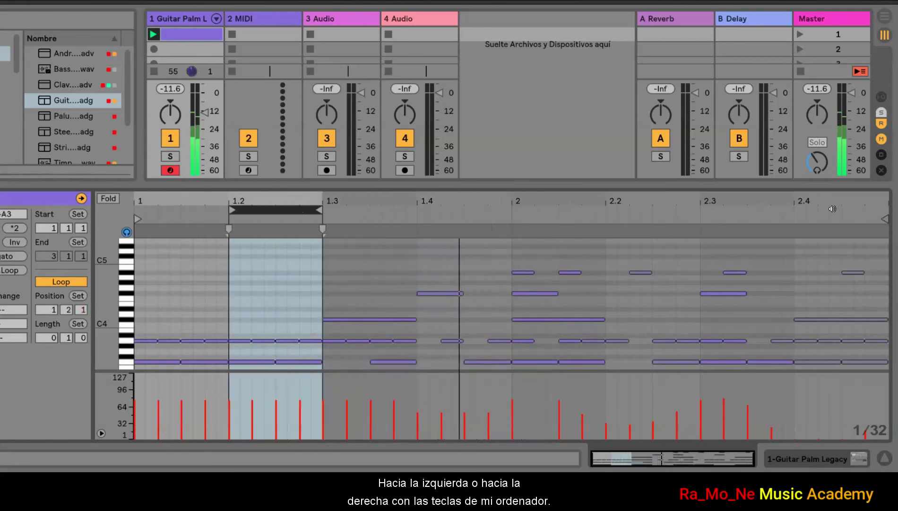
{"action": "key", "text": "Left"}
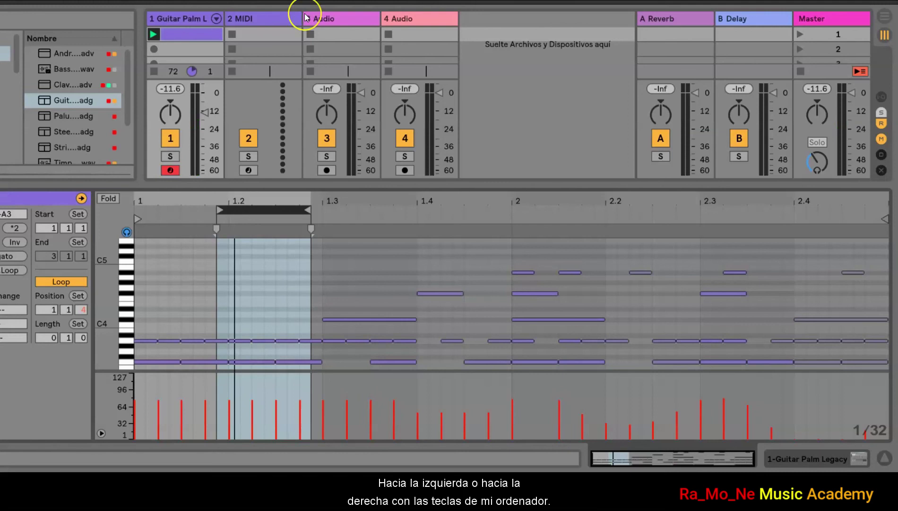